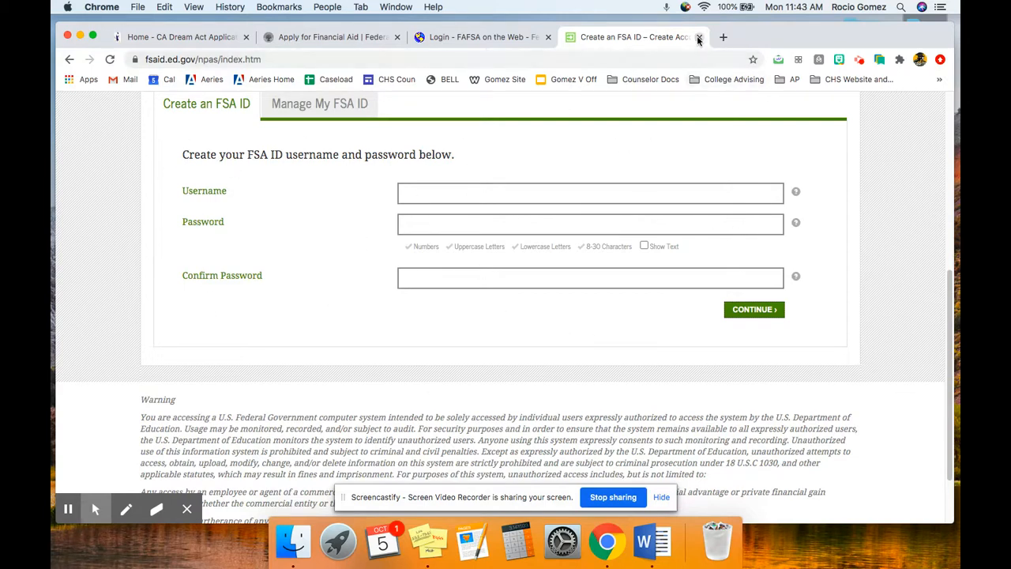
Look over the California Dream Act Application home page, closing both it and the FSA ID creation page
{"action": "left_click", "coordinate": [699, 36]}
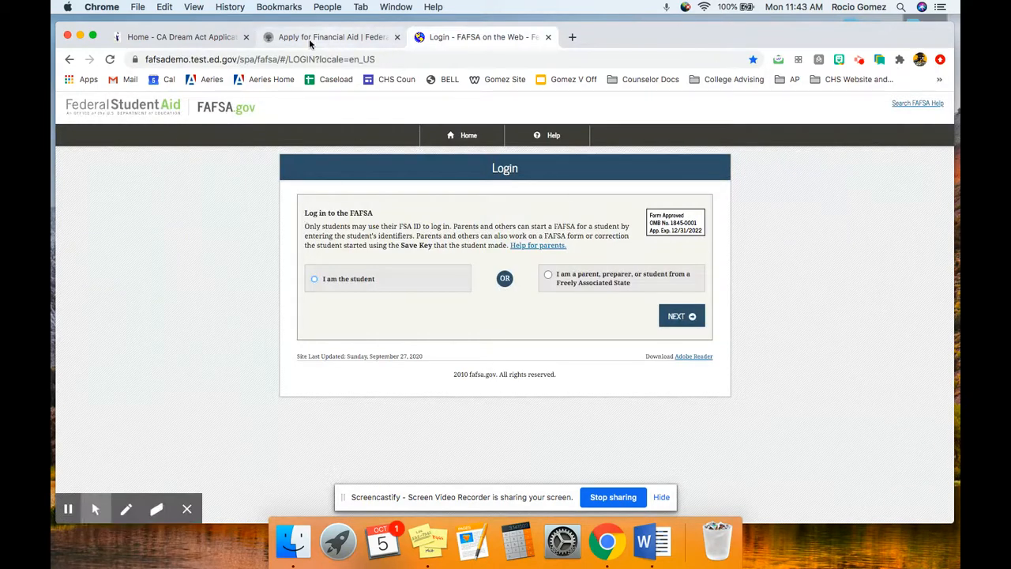
{"action": "left_click", "coordinate": [210, 39]}
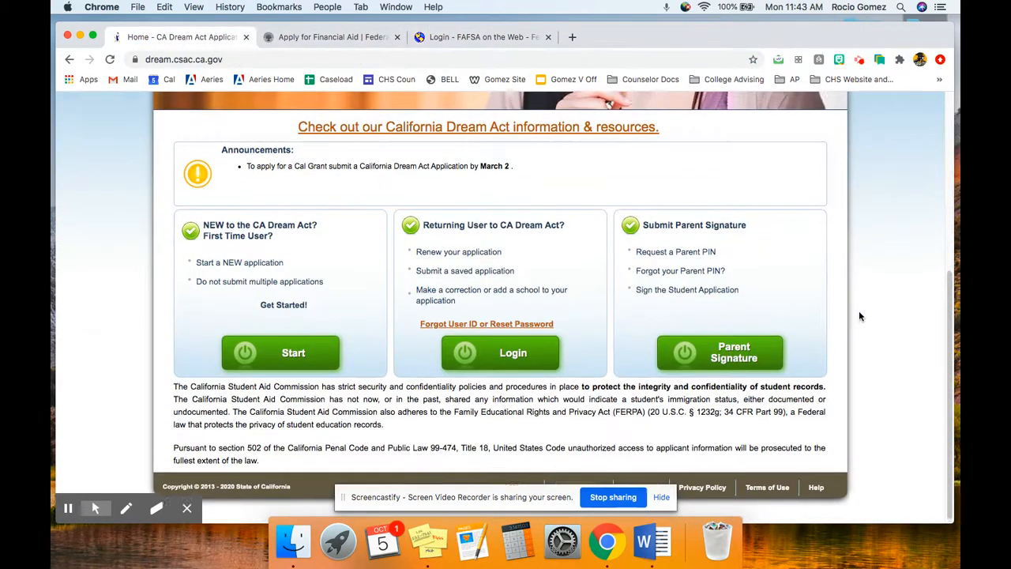
{"action": "scroll", "coordinate": [861, 316], "scroll_direction": "up", "scroll_amount": 5}
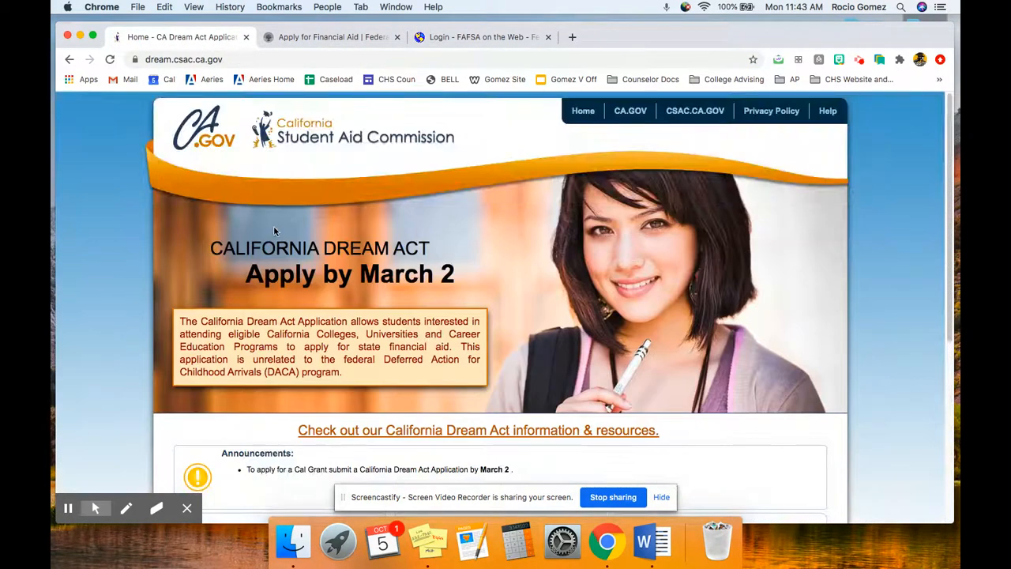
{"action": "scroll", "coordinate": [403, 239], "scroll_direction": "down", "scroll_amount": 3}
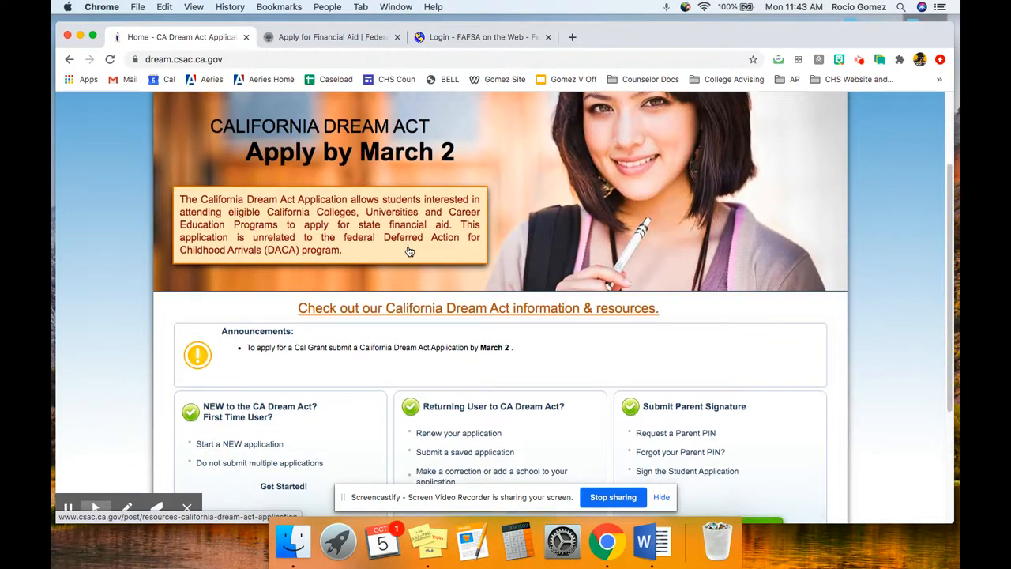
{"action": "scroll", "coordinate": [409, 248], "scroll_direction": "down", "scroll_amount": 4}
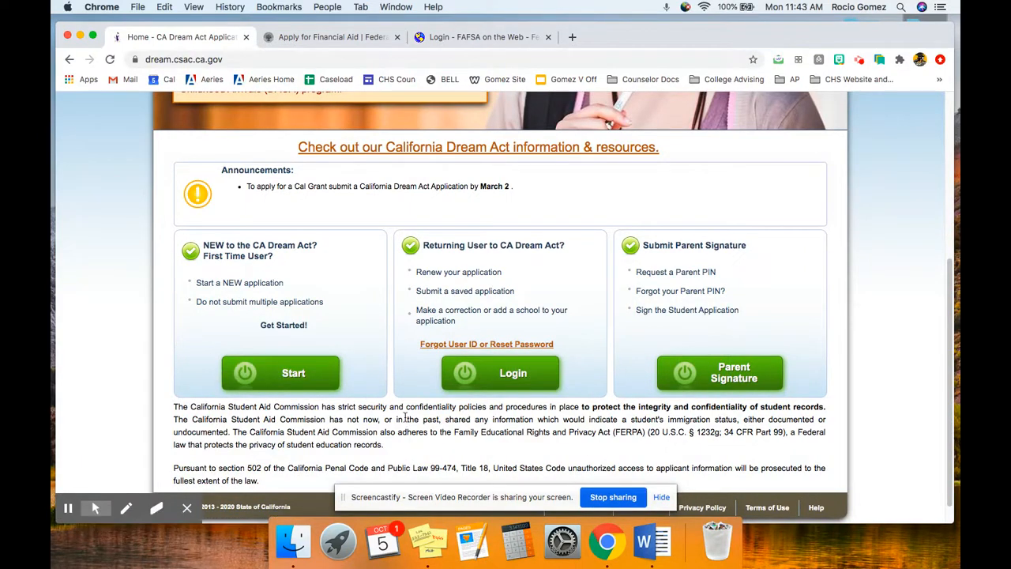
{"action": "left_click", "coordinate": [247, 37]}
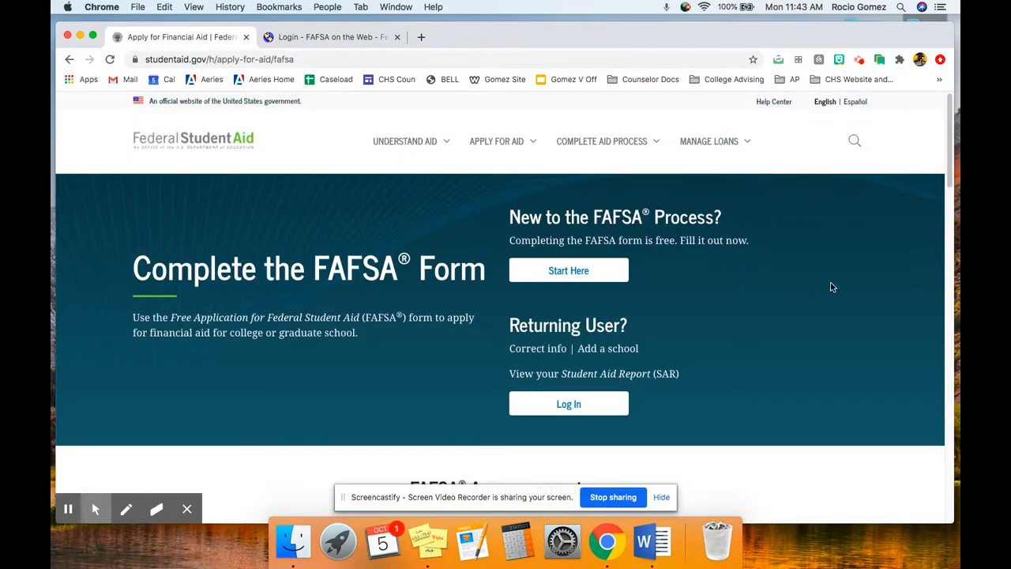
Preview the live FAFSA student login from the new-applicant start option, and close both live site pages
{"action": "scroll", "coordinate": [807, 282], "scroll_direction": "down", "scroll_amount": 1}
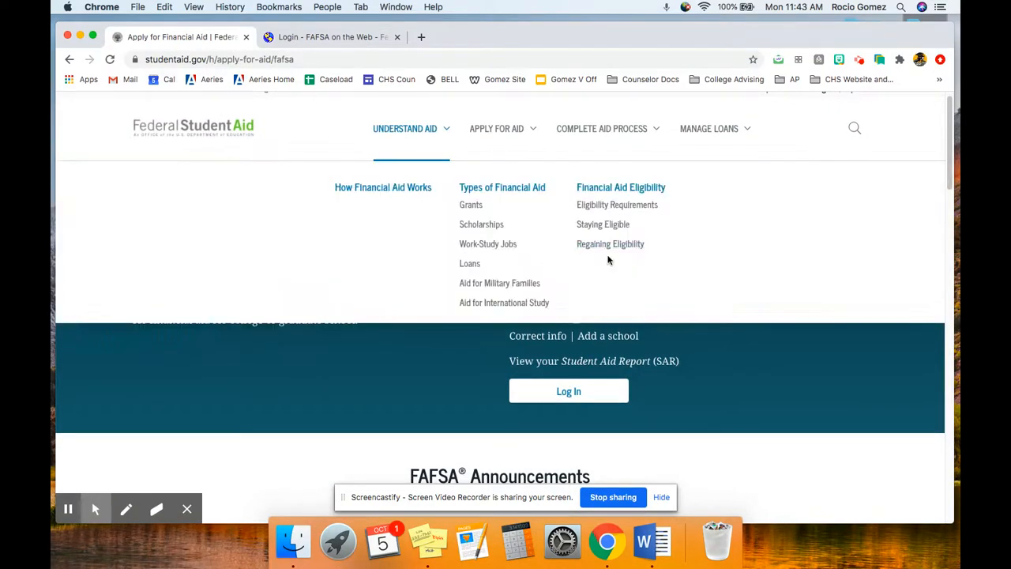
{"action": "left_click", "coordinate": [606, 258]}
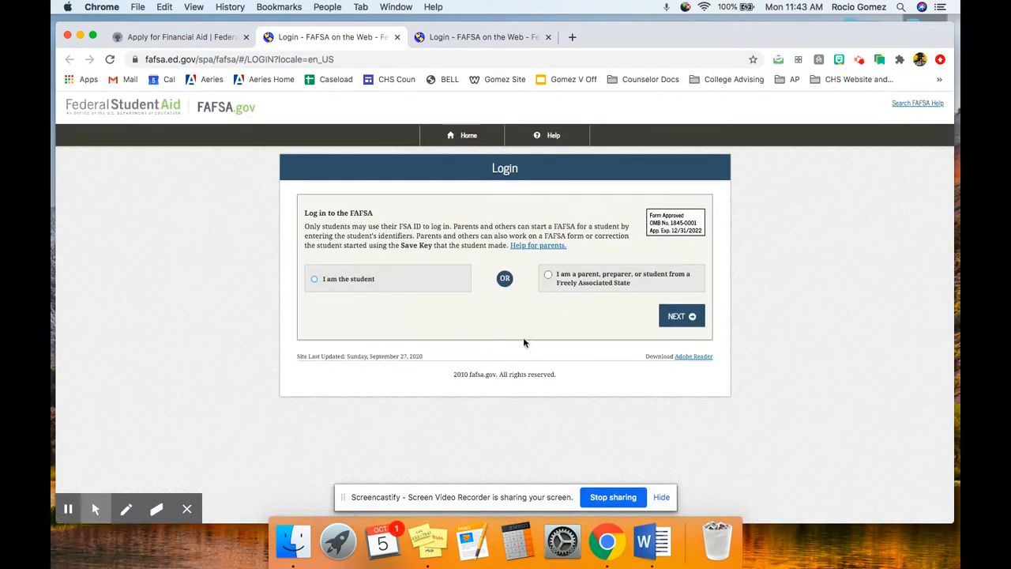
{"action": "left_click", "coordinate": [320, 285]}
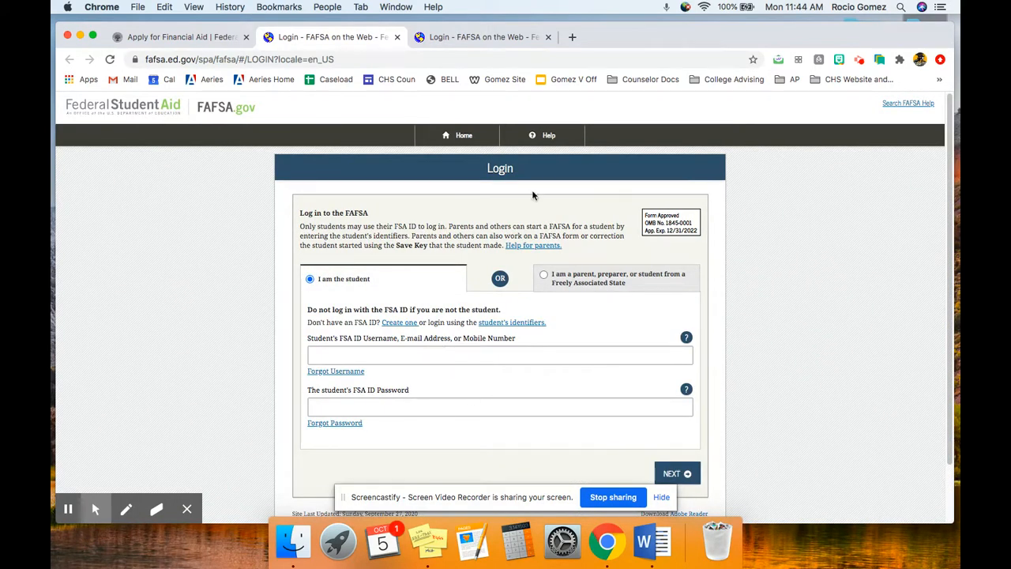
{"action": "left_click", "coordinate": [396, 37]}
{"action": "left_click", "coordinate": [245, 37]}
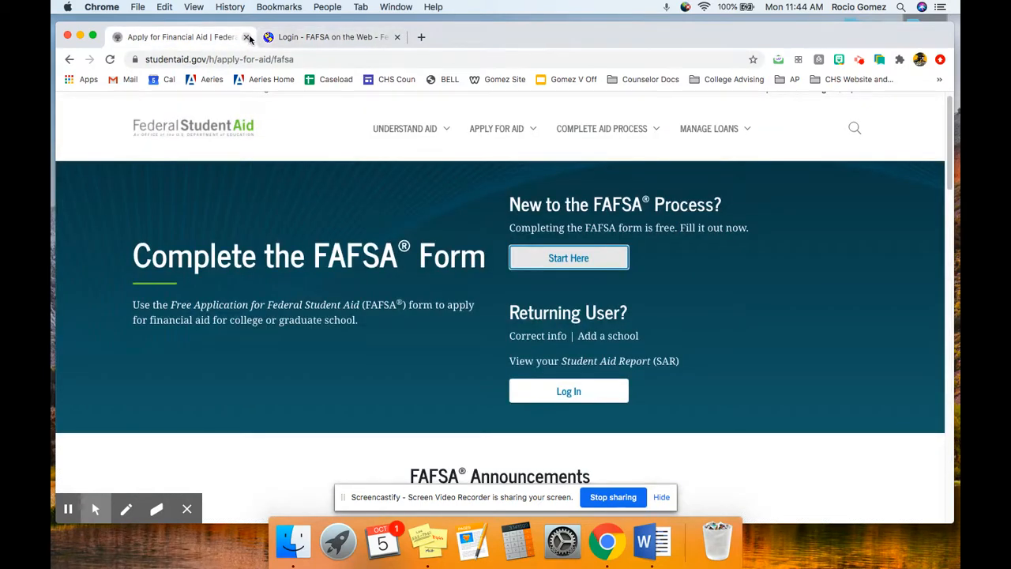
Log in to the FAFSA demo site as the student with username newuser65 and the FSA ID password
{"action": "left_click", "coordinate": [340, 287]}
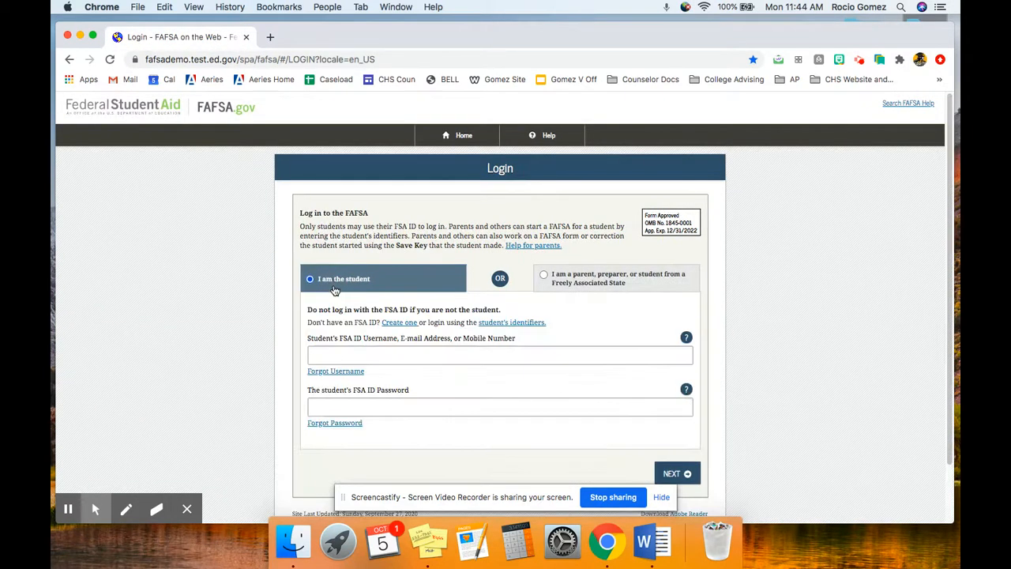
{"action": "left_click", "coordinate": [408, 354]}
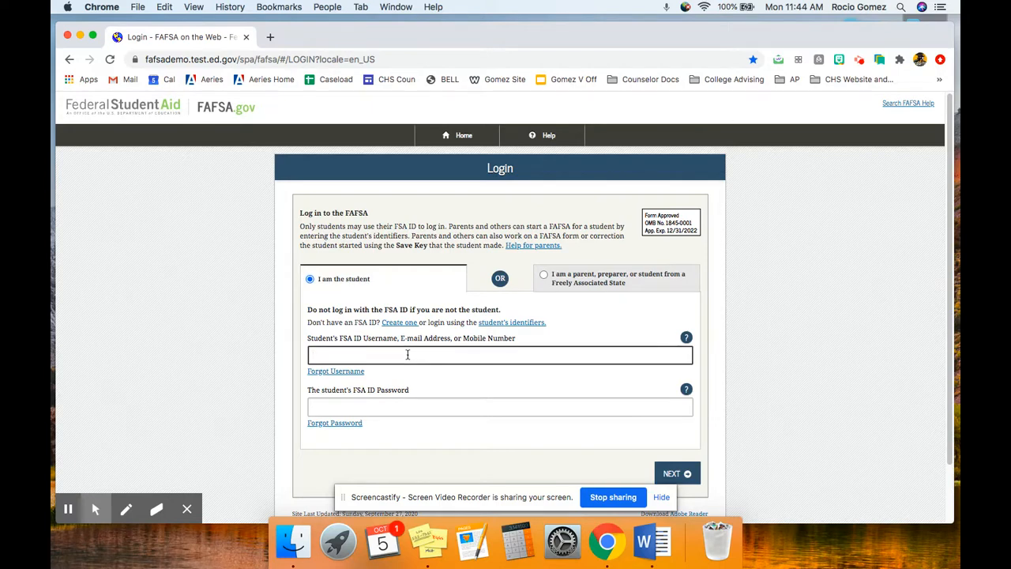
{"action": "type", "text": "newuser65"}
{"action": "key", "text": "Tab"}
{"action": "key", "text": "Tab"}
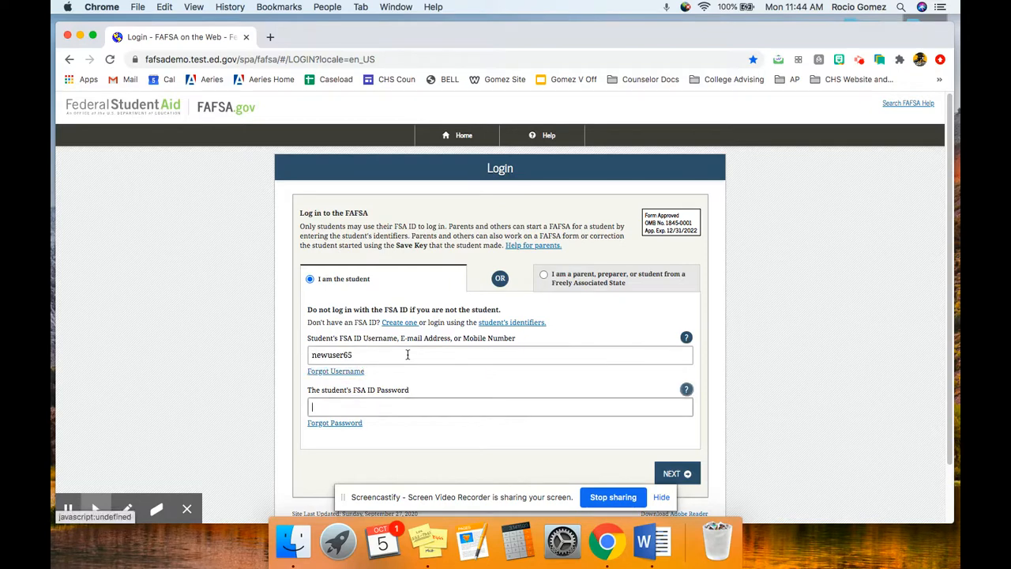
{"action": "type", "text": "p••••••••"}
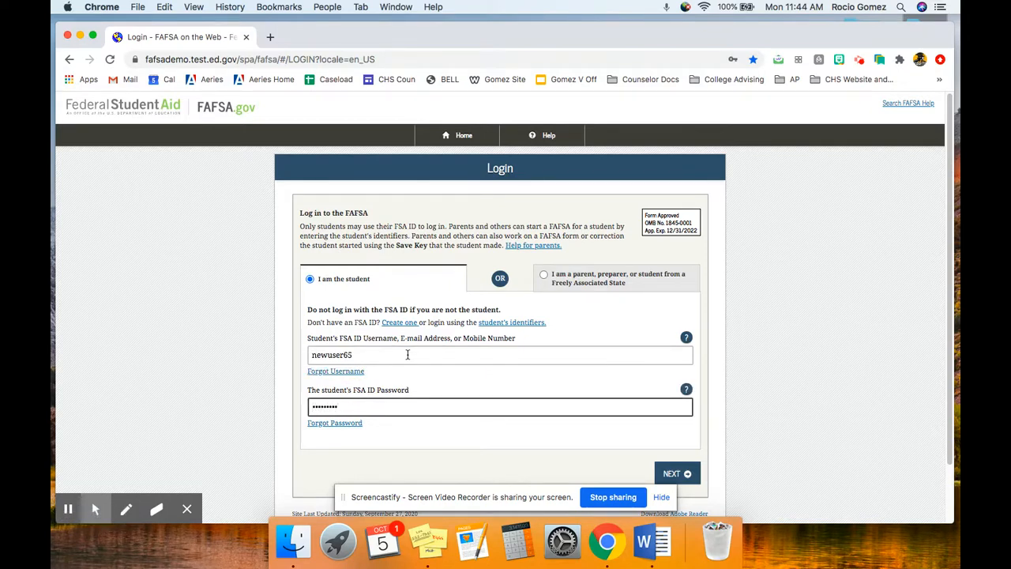
{"action": "left_click", "coordinate": [685, 473]}
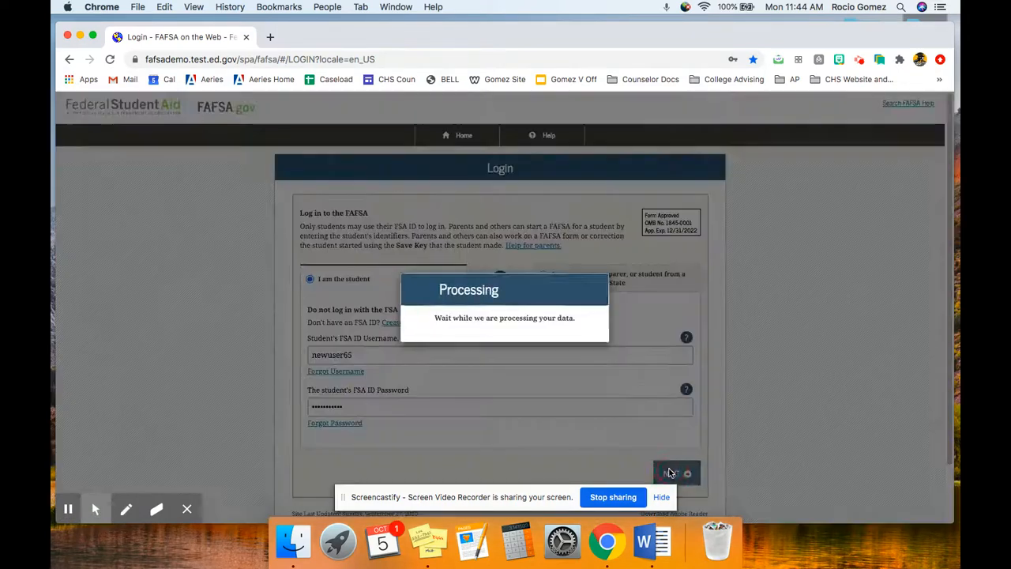
Accept the disclaimer and start the unsubmitted 2021-2022 FAFSA over
{"action": "left_click_drag", "start_coordinate": [498, 32], "coordinate": [497, 26]}
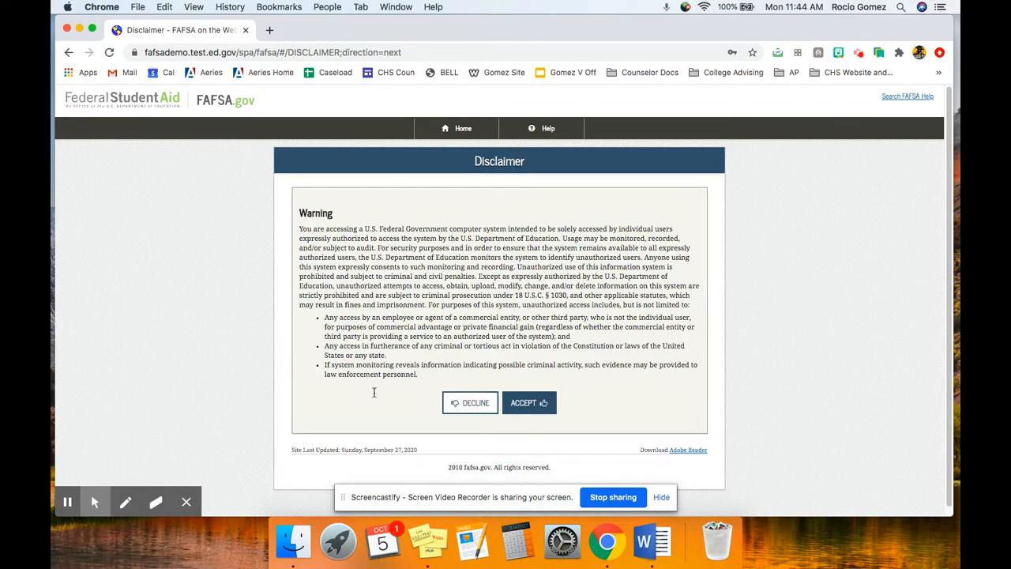
{"action": "left_click", "coordinate": [530, 404]}
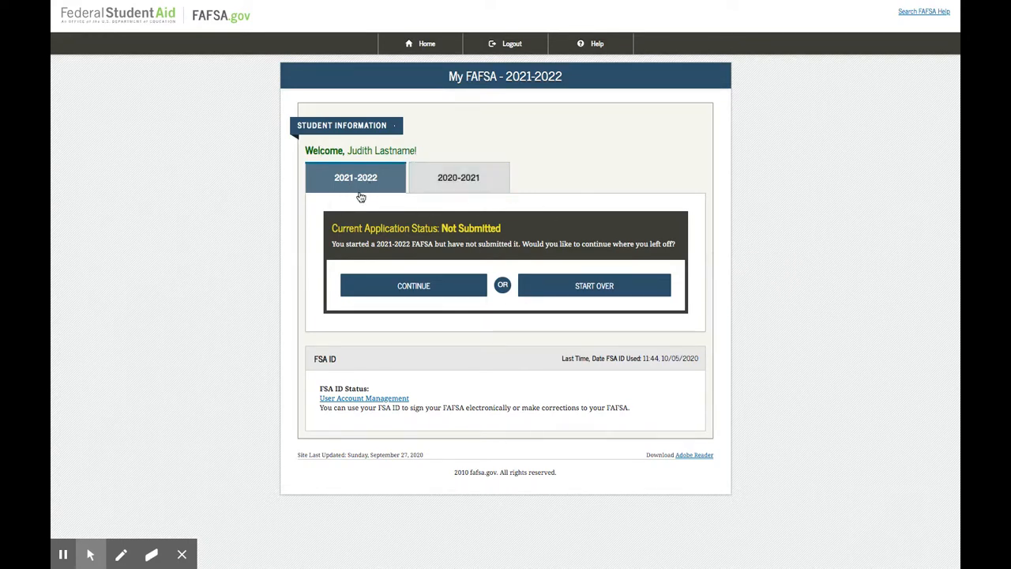
{"action": "left_click", "coordinate": [607, 295]}
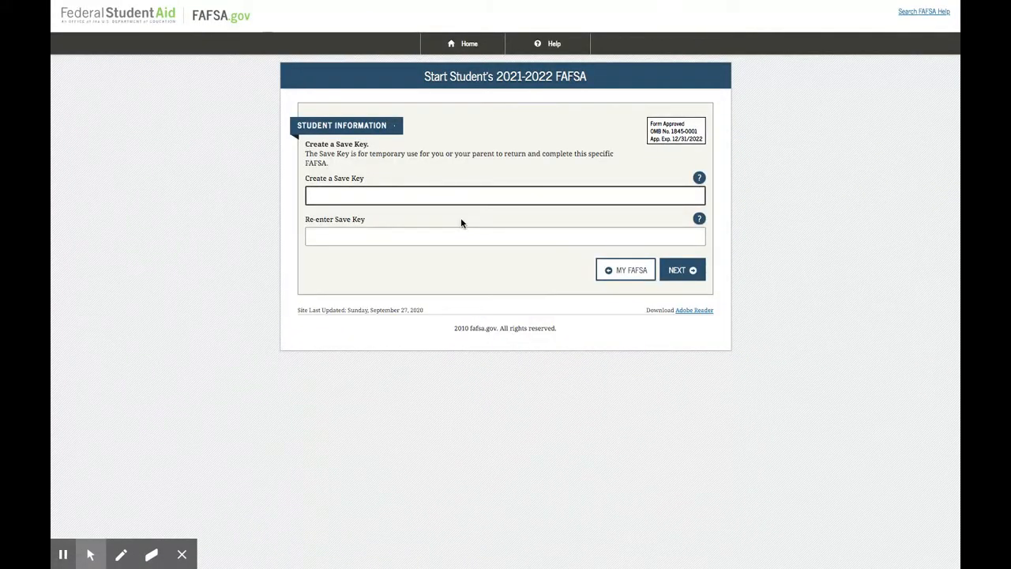
Create the save key for the 2021-2022 FAFSA, re-enter it to confirm, and submit it
{"action": "type", "text": "1234"}
{"action": "key", "text": "Tab"}
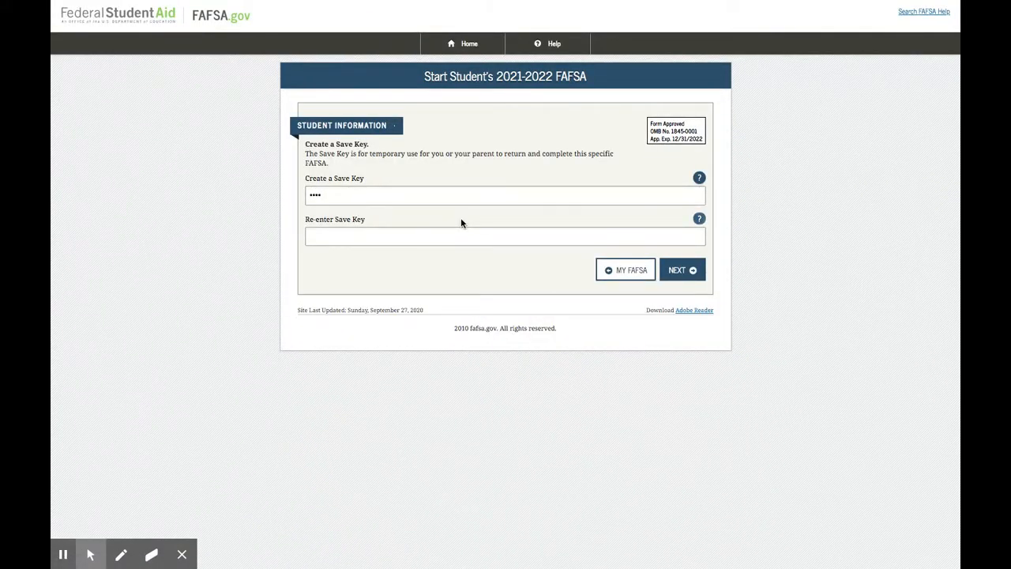
{"action": "left_click", "coordinate": [429, 234]}
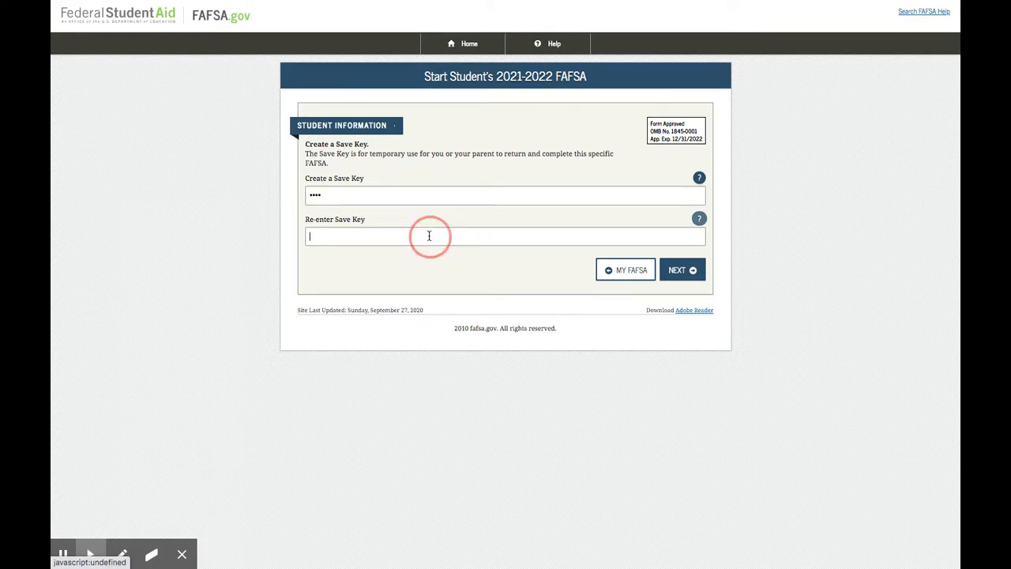
{"action": "type", "text": "1234"}
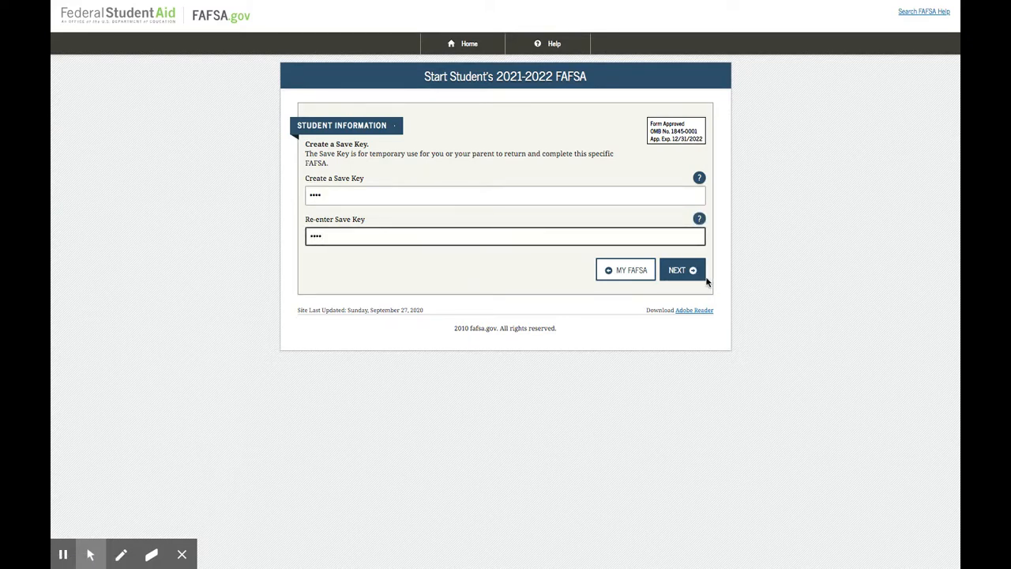
{"action": "left_click", "coordinate": [691, 270]}
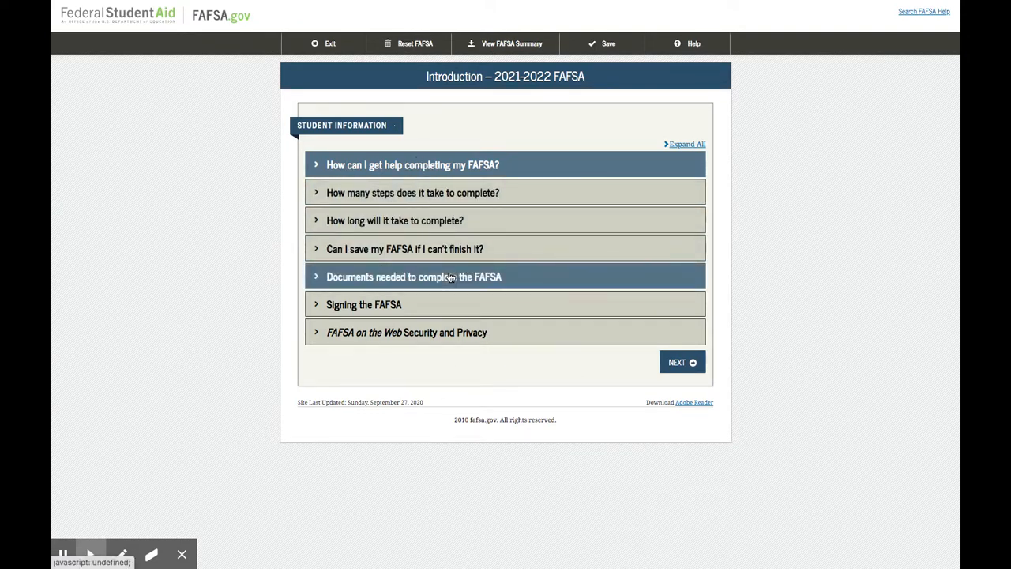
Proceed through the introduction, the prefilled student personal information, and the e-mail and phone page to the student address
{"action": "left_click", "coordinate": [684, 365]}
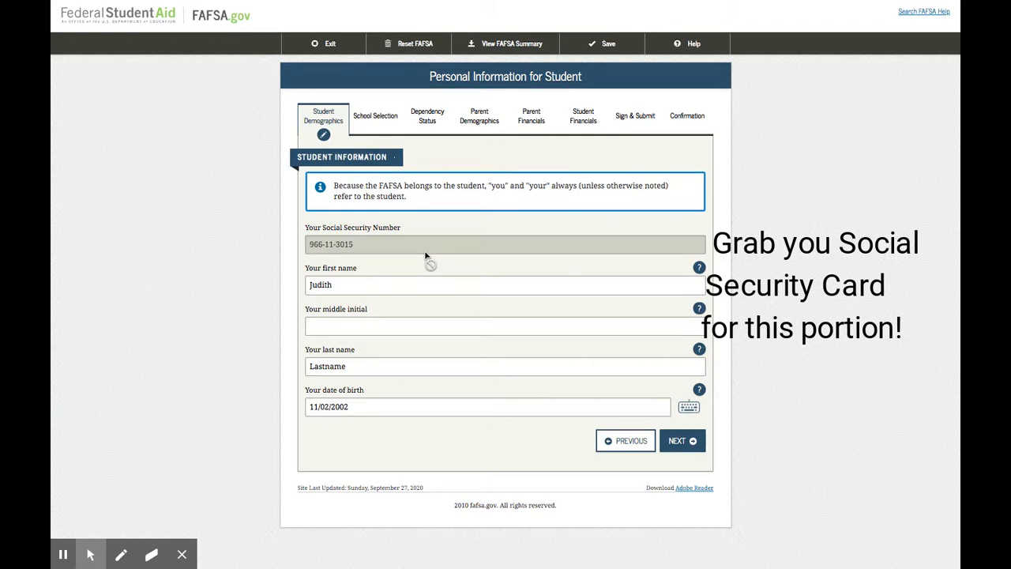
{"action": "left_click", "coordinate": [372, 366]}
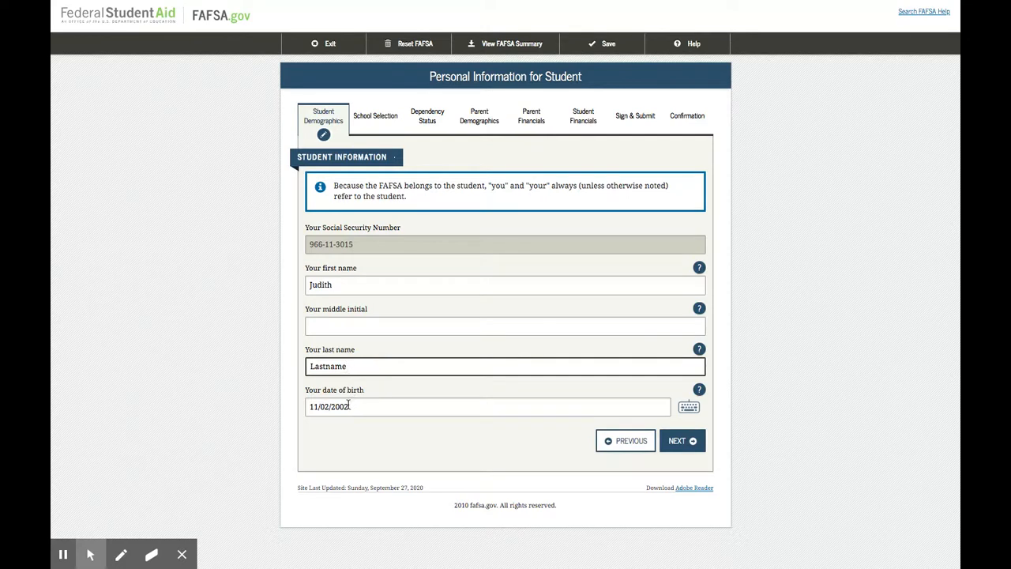
{"action": "left_click", "coordinate": [680, 440]}
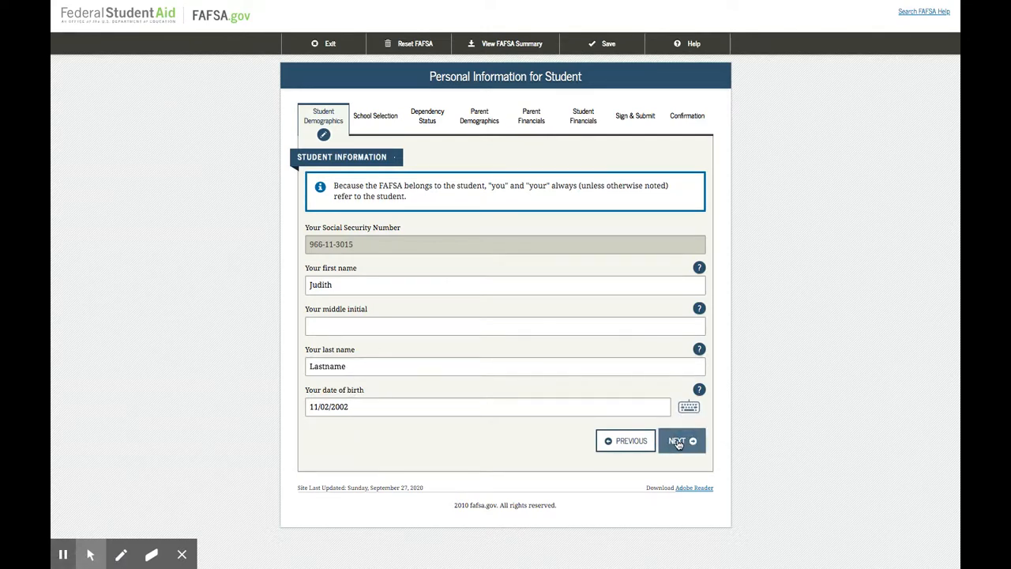
{"action": "left_click", "coordinate": [678, 443]}
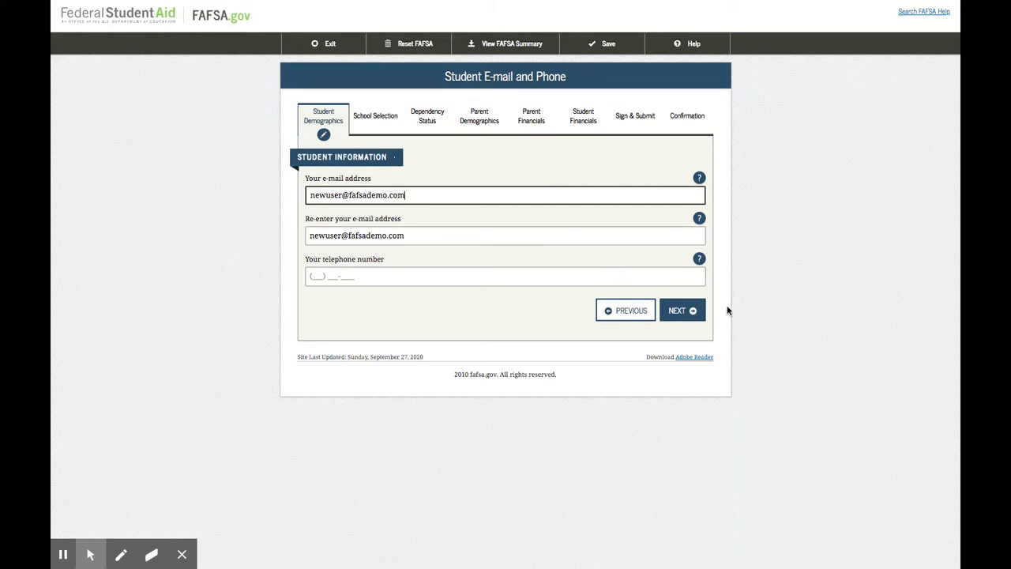
{"action": "left_click", "coordinate": [687, 312]}
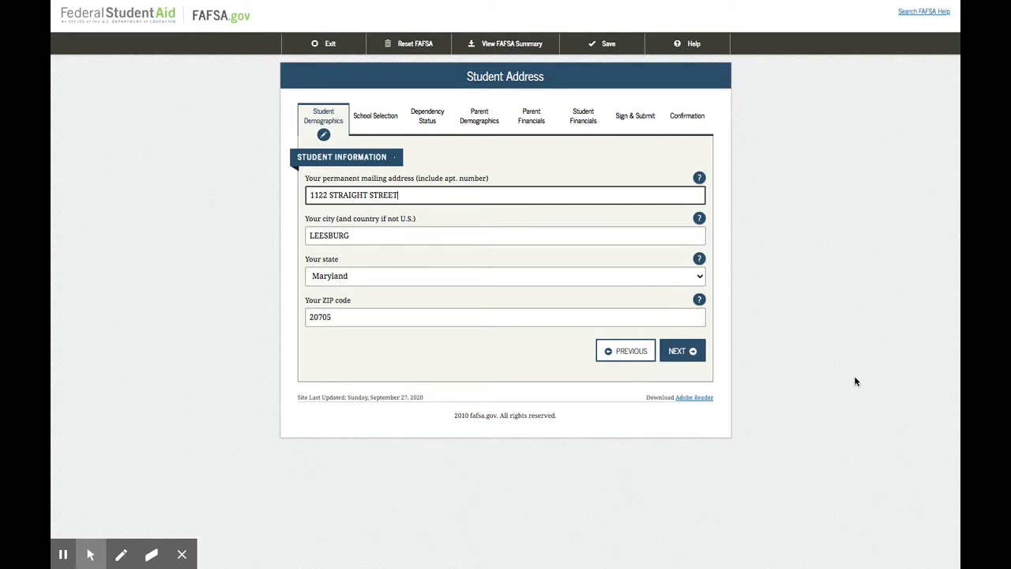
Set the student's state of residence to California on the address page and continue to residency and eligibility
{"action": "left_click", "coordinate": [681, 352]}
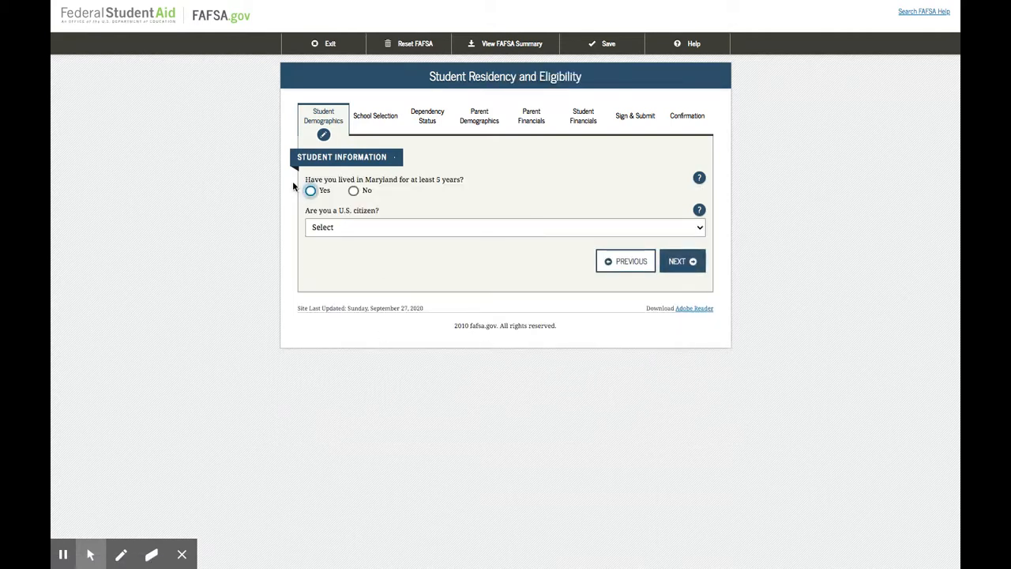
{"action": "left_click", "coordinate": [635, 263]}
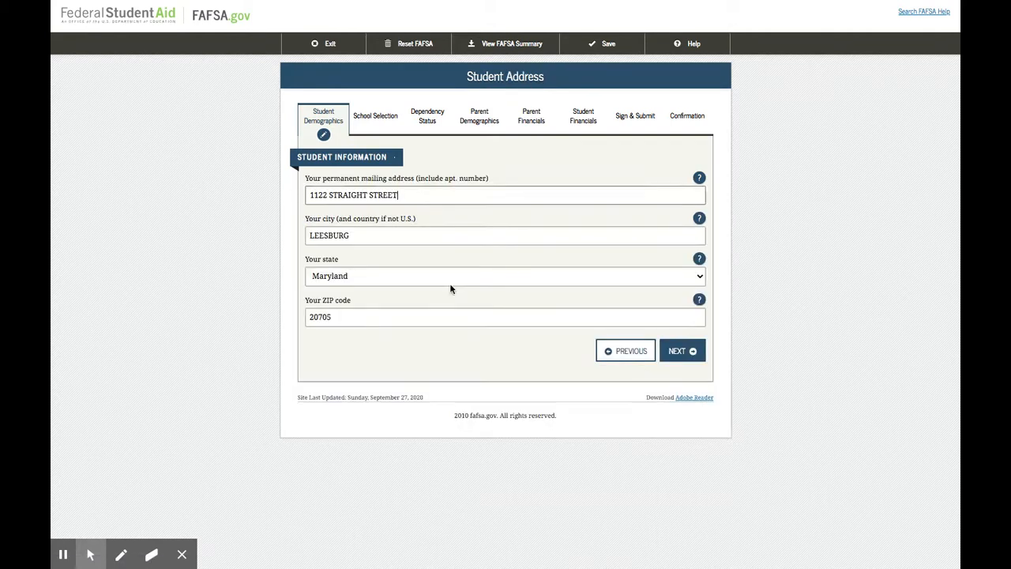
{"action": "left_click", "coordinate": [356, 273]}
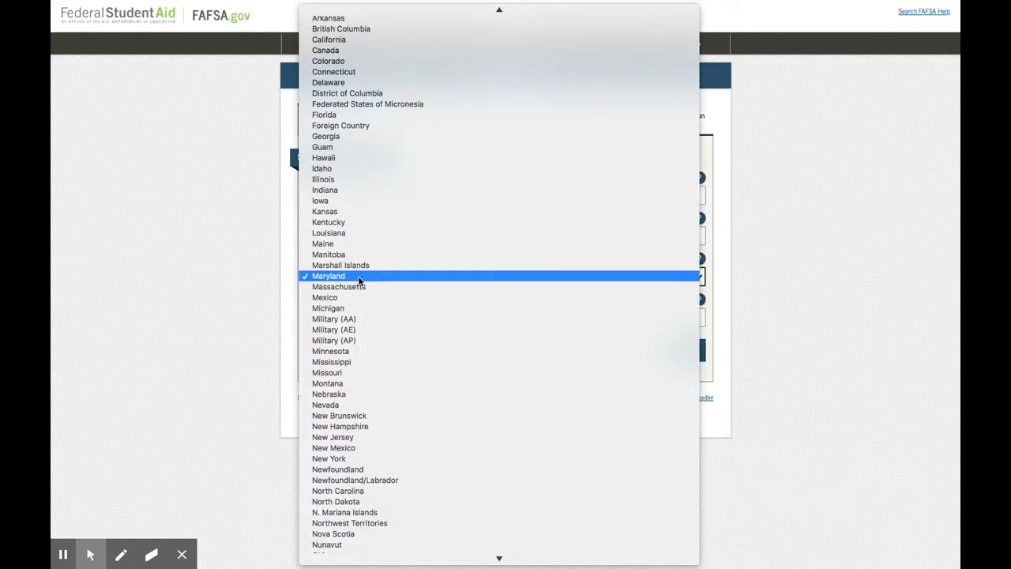
{"action": "left_click", "coordinate": [362, 41]}
{"action": "left_click", "coordinate": [680, 353]}
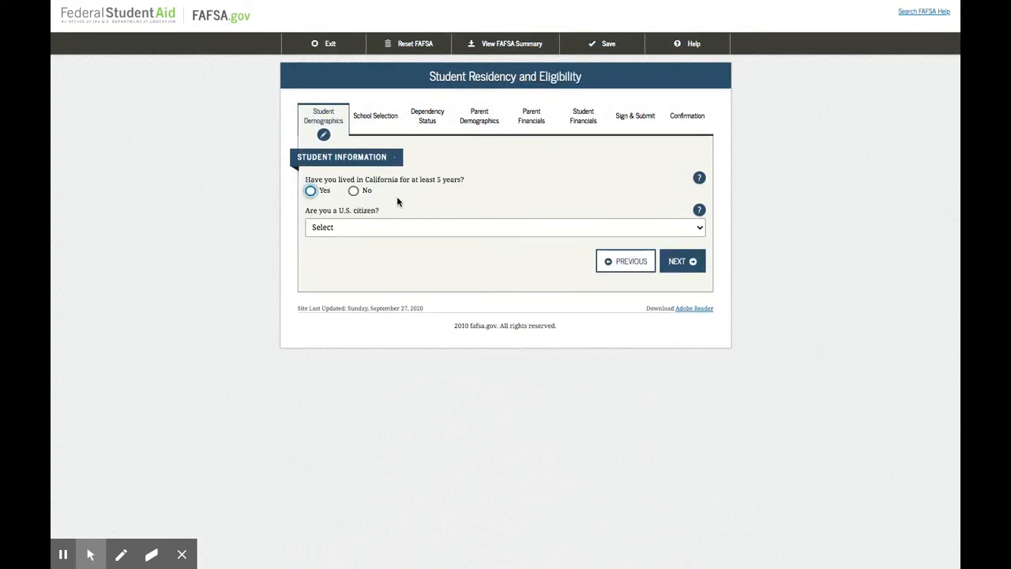
Answer Yes to living in California for at least 5 years, select U.S. citizen (or U.S. national), and continue
{"action": "left_click", "coordinate": [311, 191]}
{"action": "left_click", "coordinate": [424, 227]}
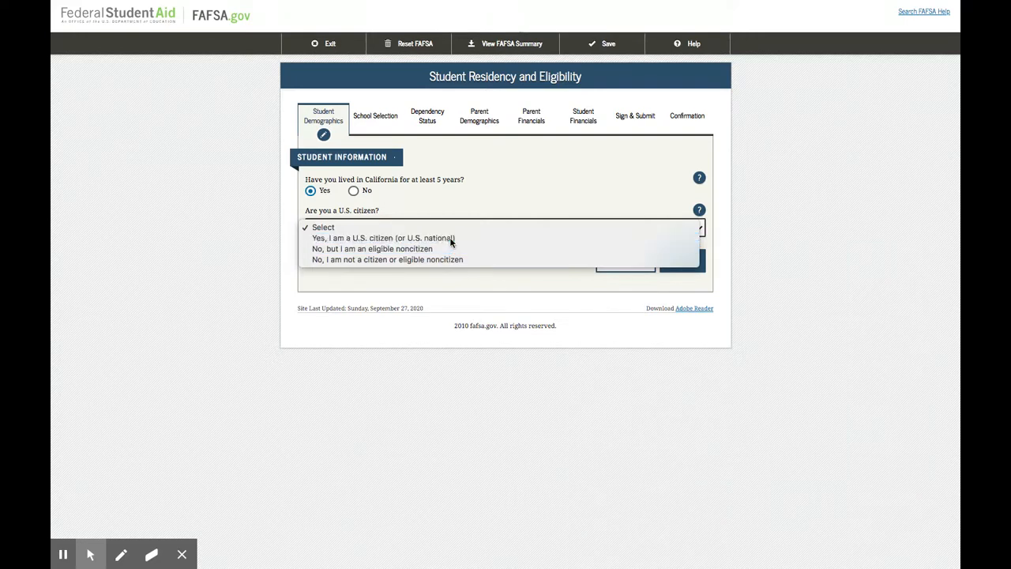
{"action": "left_click", "coordinate": [452, 241]}
{"action": "left_click", "coordinate": [681, 260]}
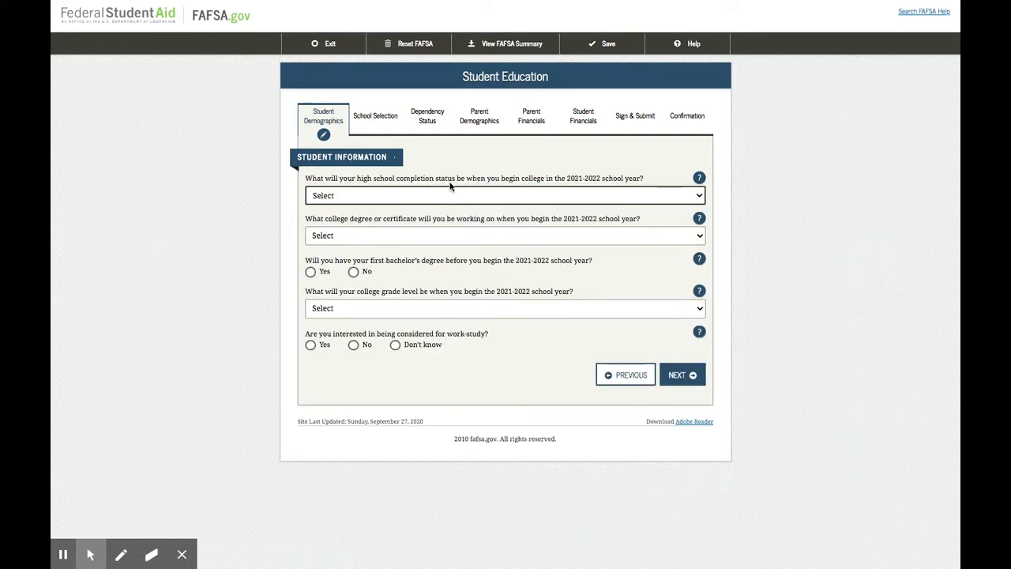
Set the high school completion status to High school diploma and the college degree to 1st bachelor's degree
{"action": "left_click", "coordinate": [567, 195]}
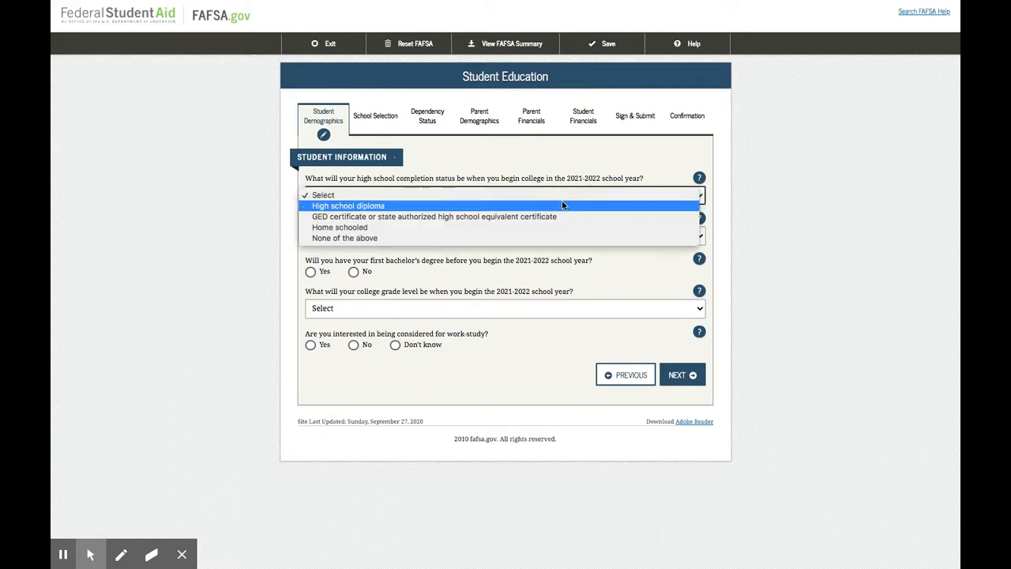
{"action": "left_click", "coordinate": [561, 205]}
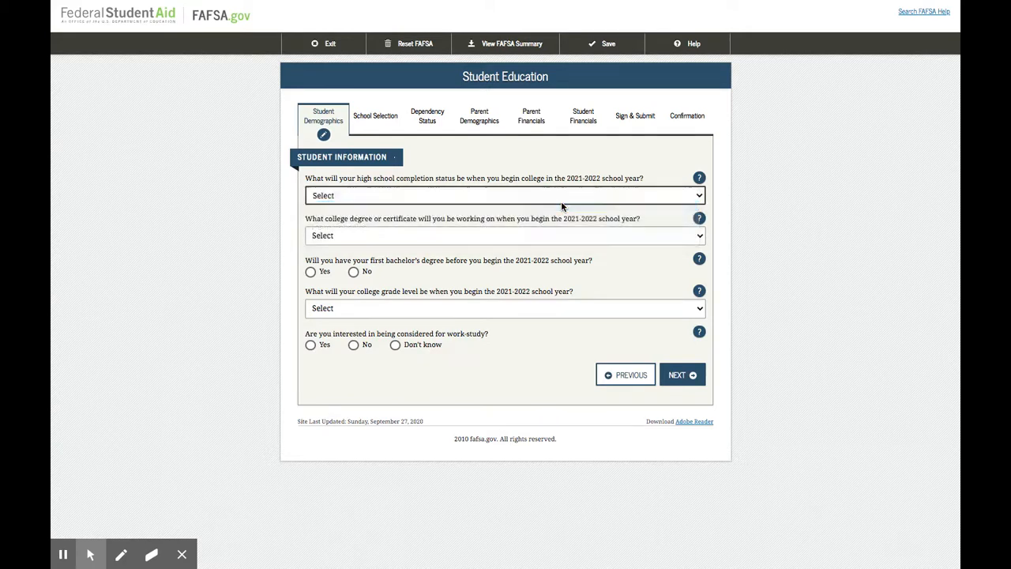
{"action": "left_click", "coordinate": [496, 235]}
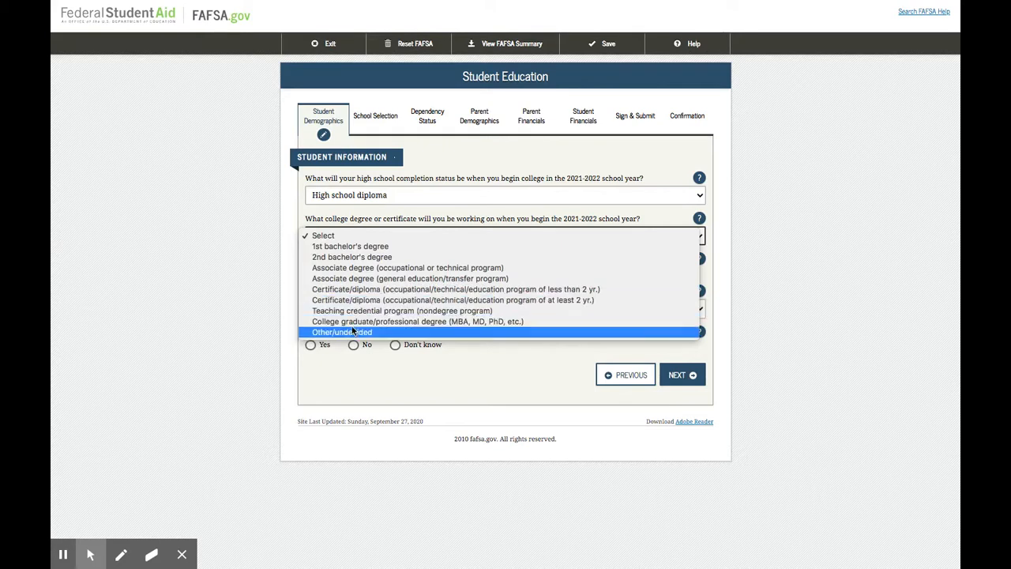
{"action": "left_click", "coordinate": [397, 246]}
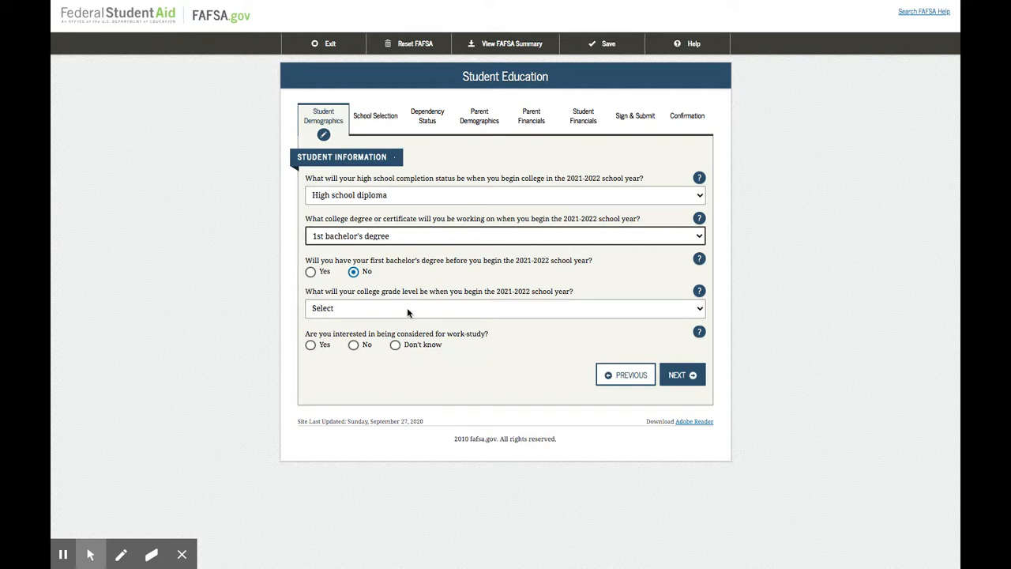
Set the college grade level to Never attended college/1st yr., answer Yes to work-study, and continue
{"action": "left_click", "coordinate": [439, 314]}
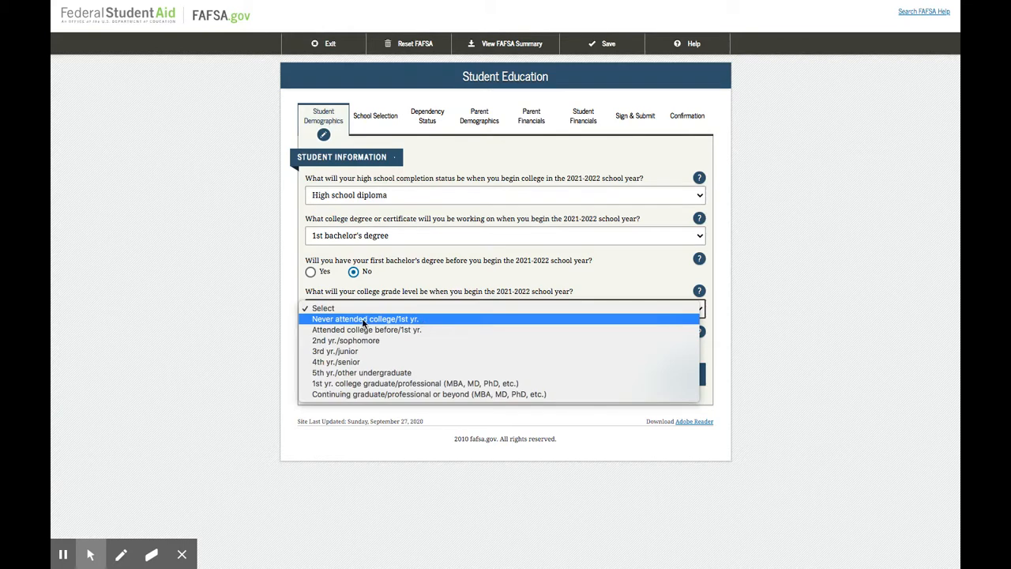
{"action": "left_click", "coordinate": [416, 320]}
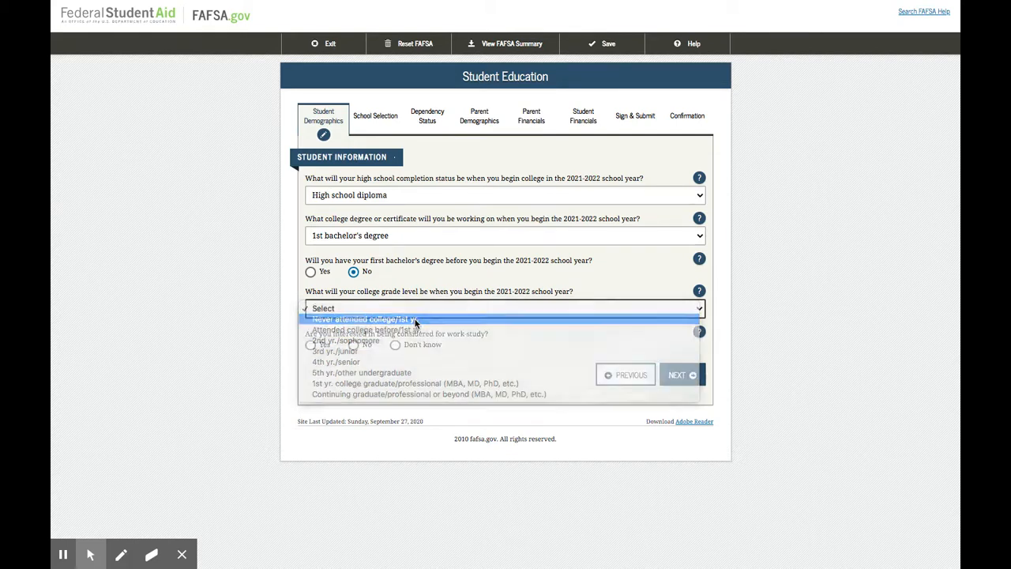
{"action": "left_click", "coordinate": [451, 364]}
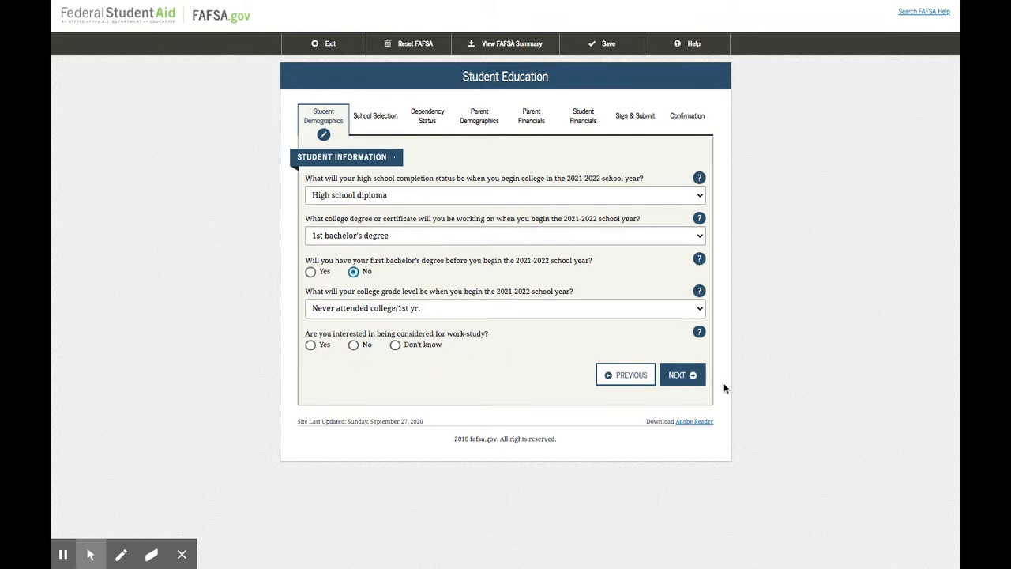
{"action": "left_click", "coordinate": [310, 345]}
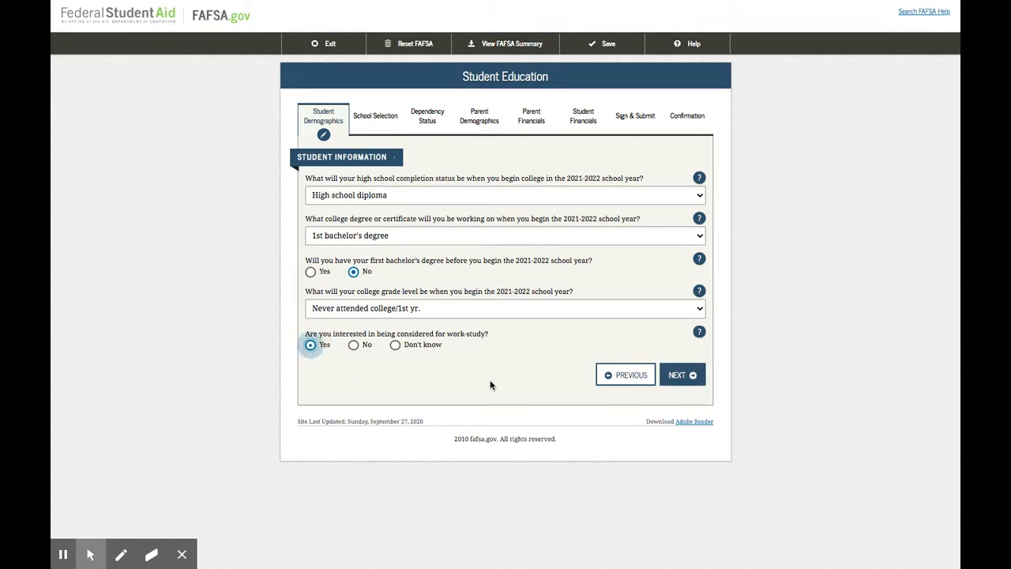
{"action": "left_click", "coordinate": [679, 379]}
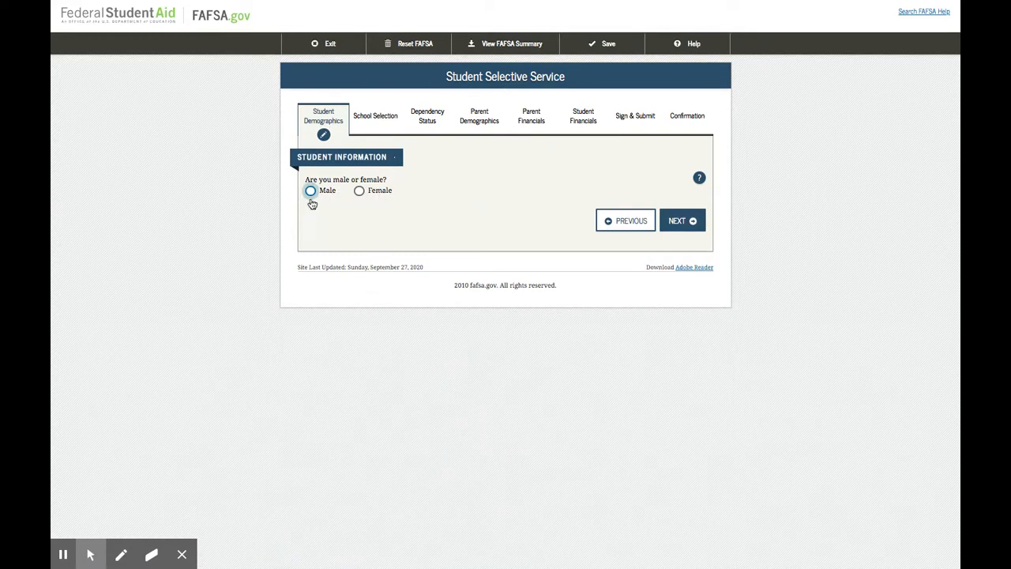
Answer Female to the gender question and continue past the driver's license page, leaving its fields blank
{"action": "left_click", "coordinate": [359, 190]}
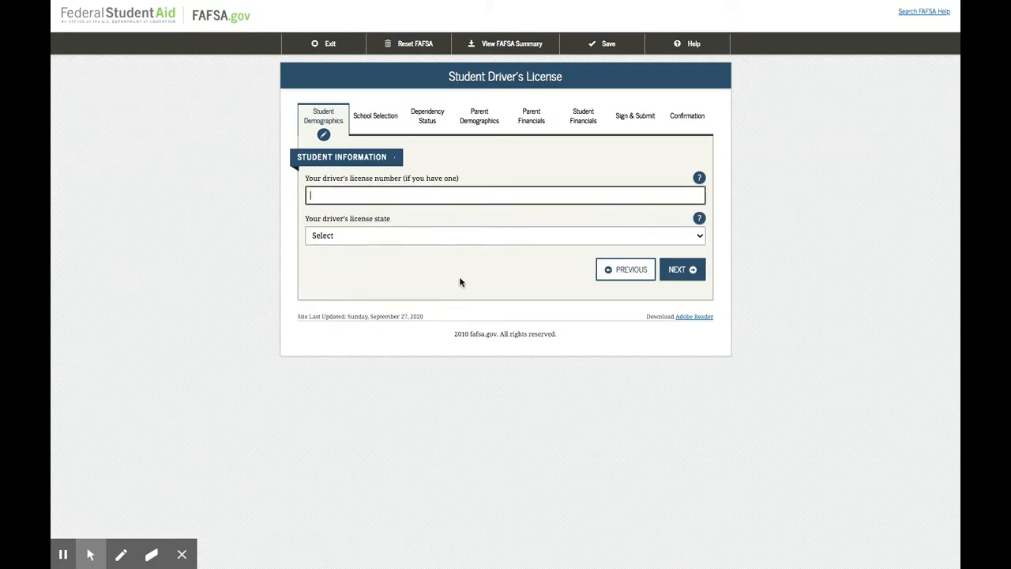
{"action": "left_click", "coordinate": [348, 240]}
{"action": "left_click", "coordinate": [234, 226]}
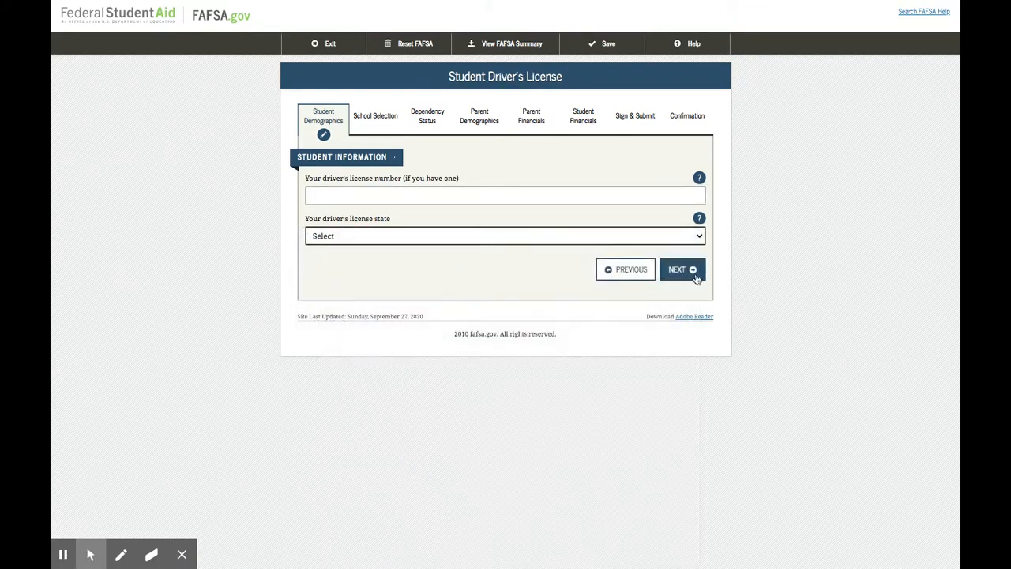
{"action": "left_click", "coordinate": [683, 269]}
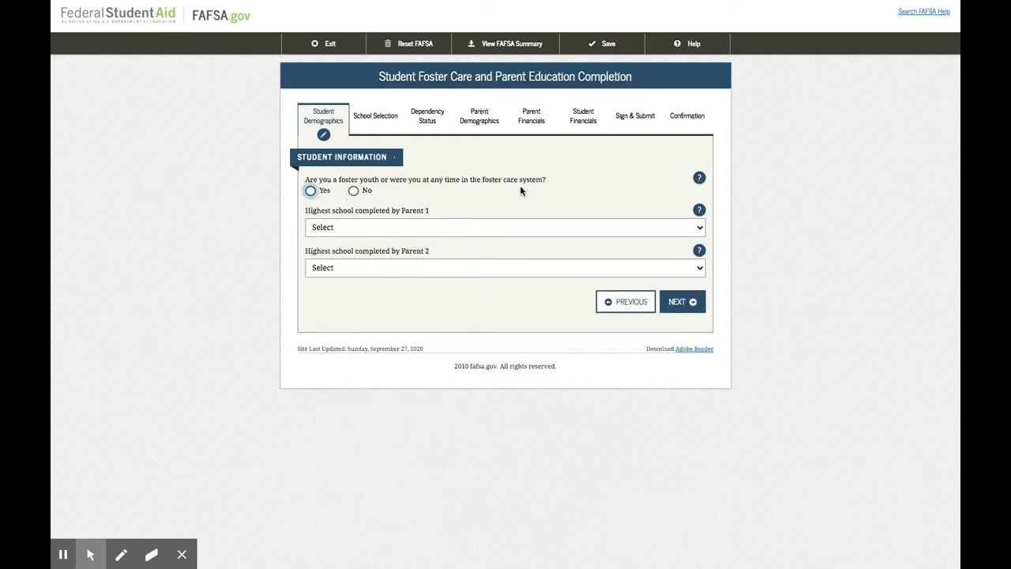
Answer No to foster care, set the highest school completed by both parents to Other/unknown, and continue to school selection
{"action": "left_click", "coordinate": [352, 192]}
{"action": "left_click", "coordinate": [428, 228]}
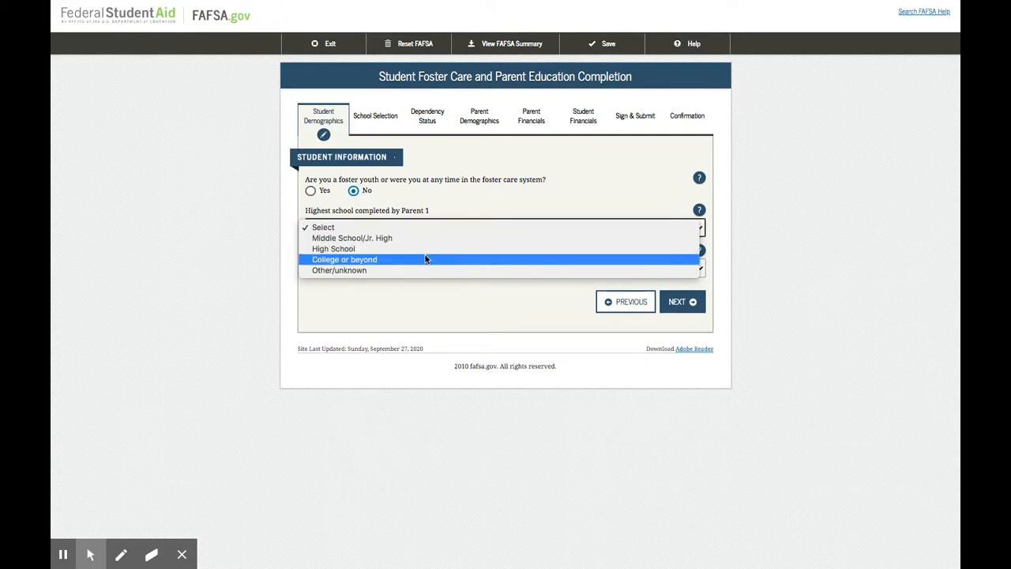
{"action": "left_click", "coordinate": [386, 270]}
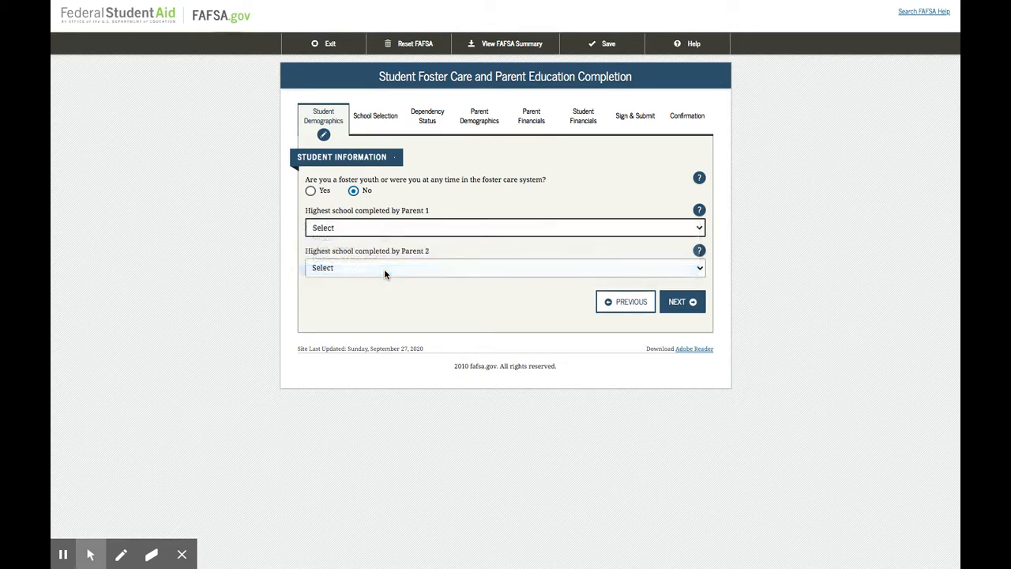
{"action": "left_click", "coordinate": [385, 271]}
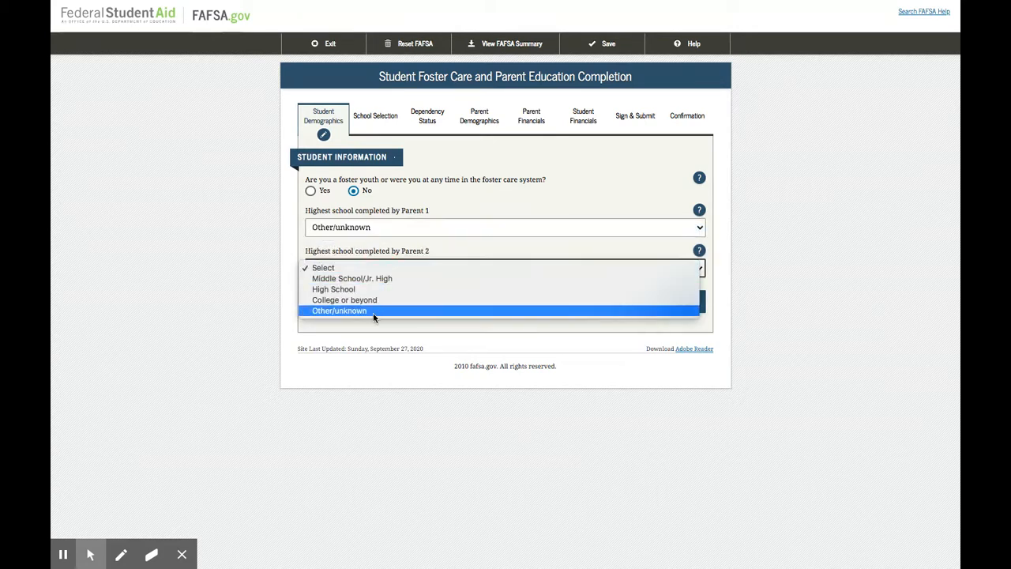
{"action": "left_click", "coordinate": [377, 311]}
{"action": "left_click", "coordinate": [682, 301]}
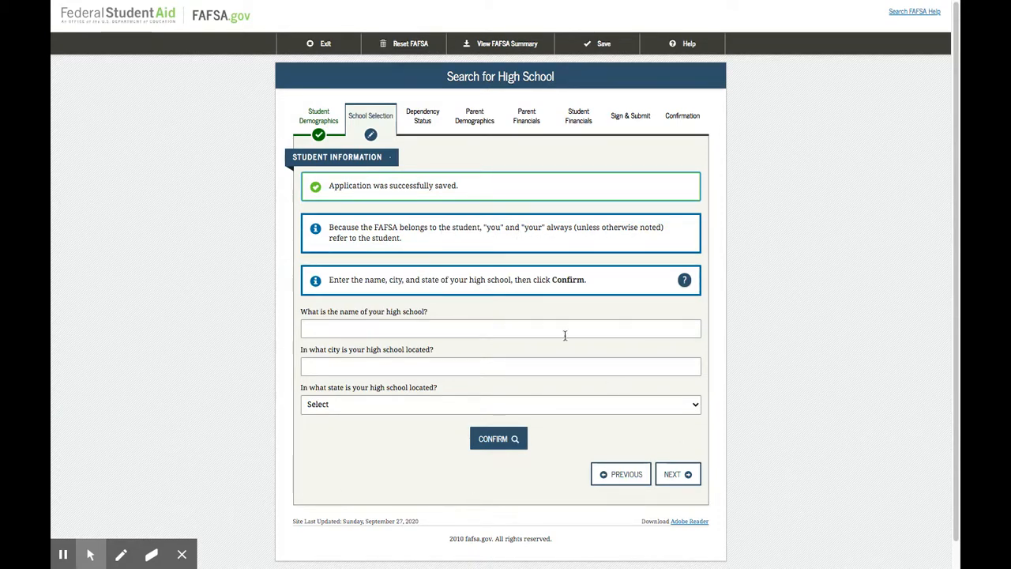
Search for the student's high school by name Cerritos High School, city Cerritos and state California
{"action": "left_click", "coordinate": [345, 332]}
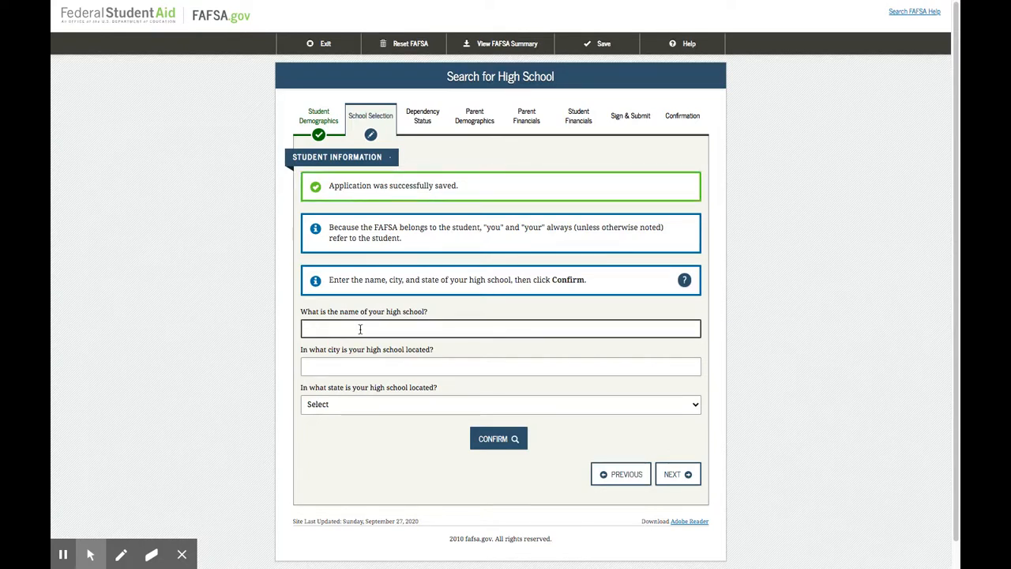
{"action": "type", "text": "Cerritos HIgh Sch"}
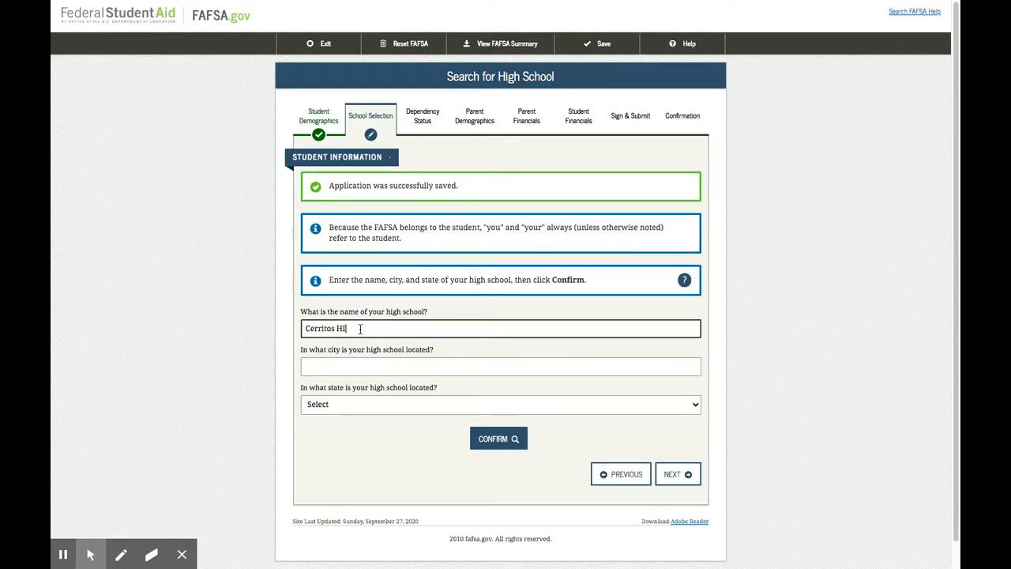
{"action": "key", "text": "BackSpace"}
{"action": "key", "text": "BackSpace"}
{"action": "key", "text": "BackSpace"}
{"action": "key", "text": "BackSpace"}
{"action": "key", "text": "BackSpace"}
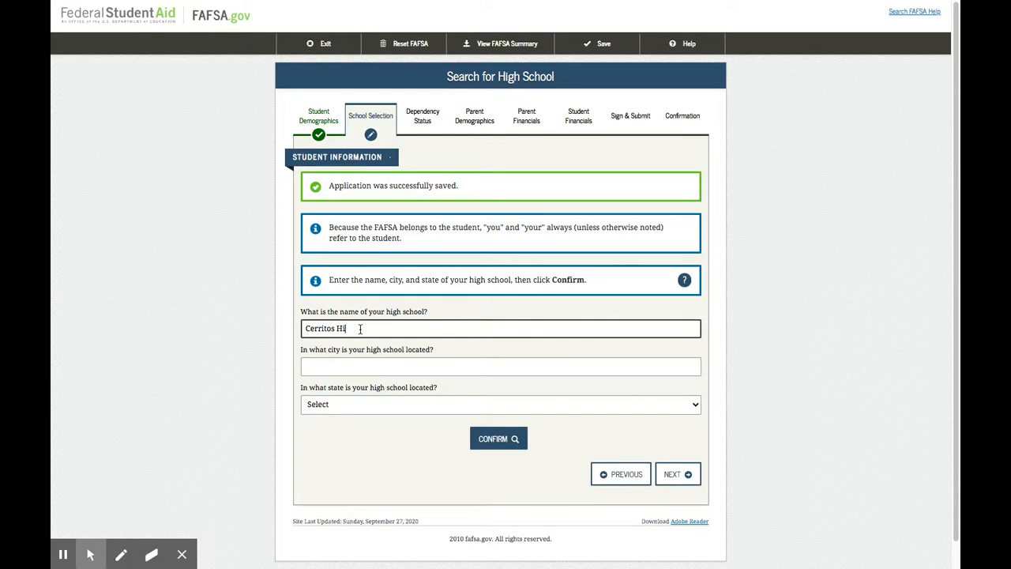
{"action": "type", "text": "l"}
{"action": "key", "text": "Tab"}
{"action": "type", "text": "C"}
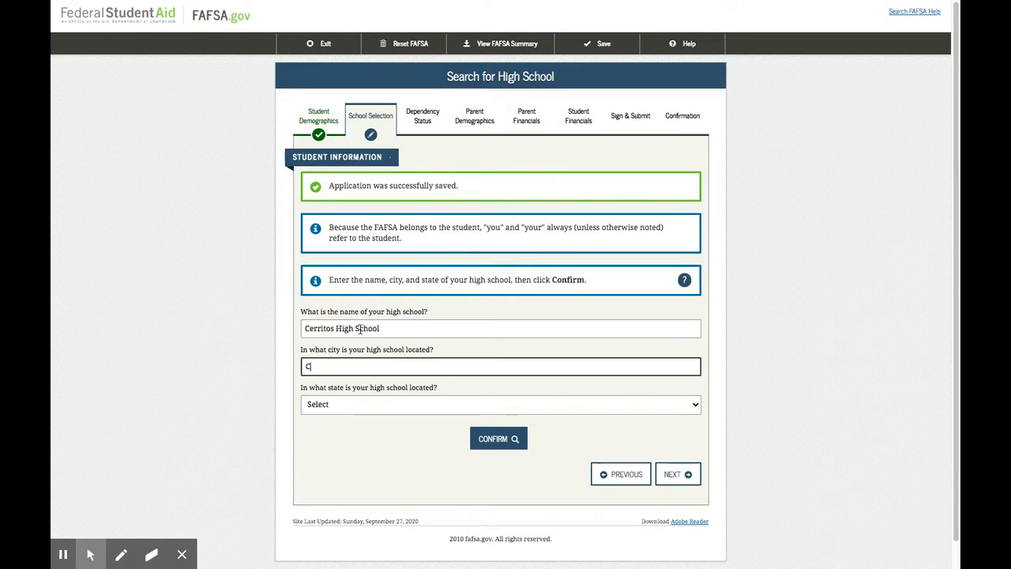
{"action": "type", "text": "erritos"}
{"action": "key", "text": "Tab"}
{"action": "type", "text": "c"}
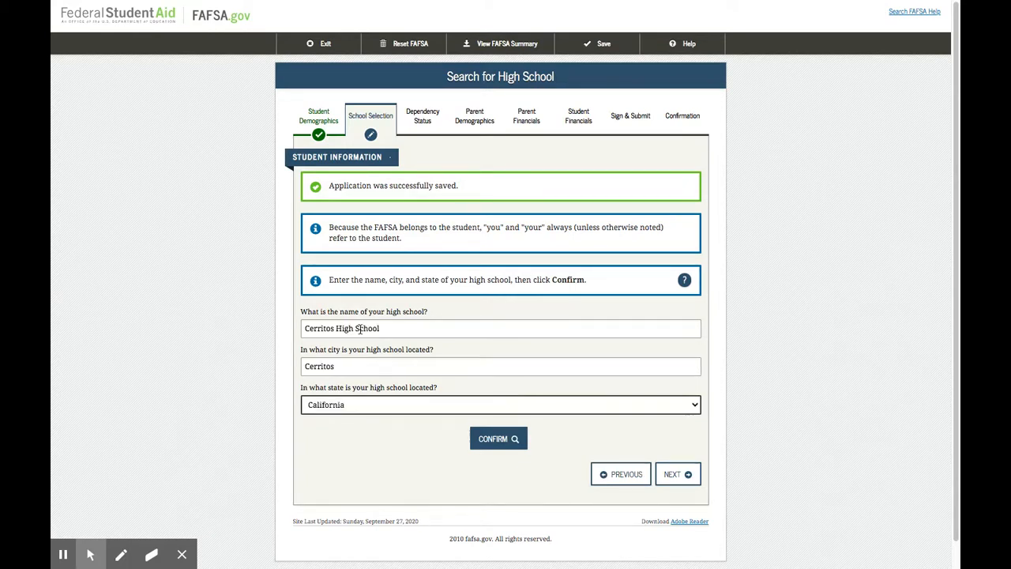
{"action": "left_click", "coordinate": [497, 439]}
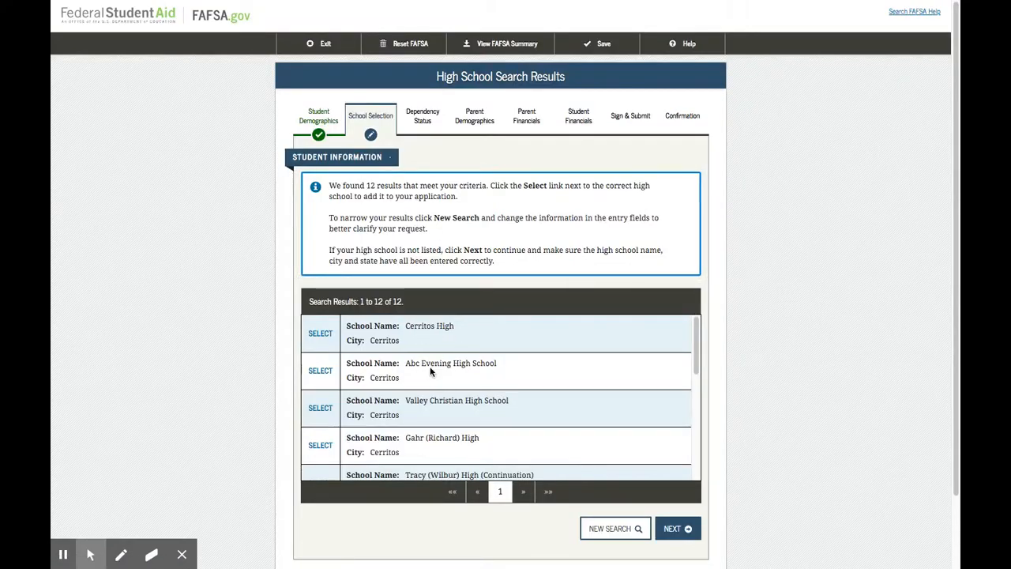
Select Cerritos High from the search results, confirm it again, and continue to the college search
{"action": "left_click", "coordinate": [320, 332]}
{"action": "left_click", "coordinate": [497, 439]}
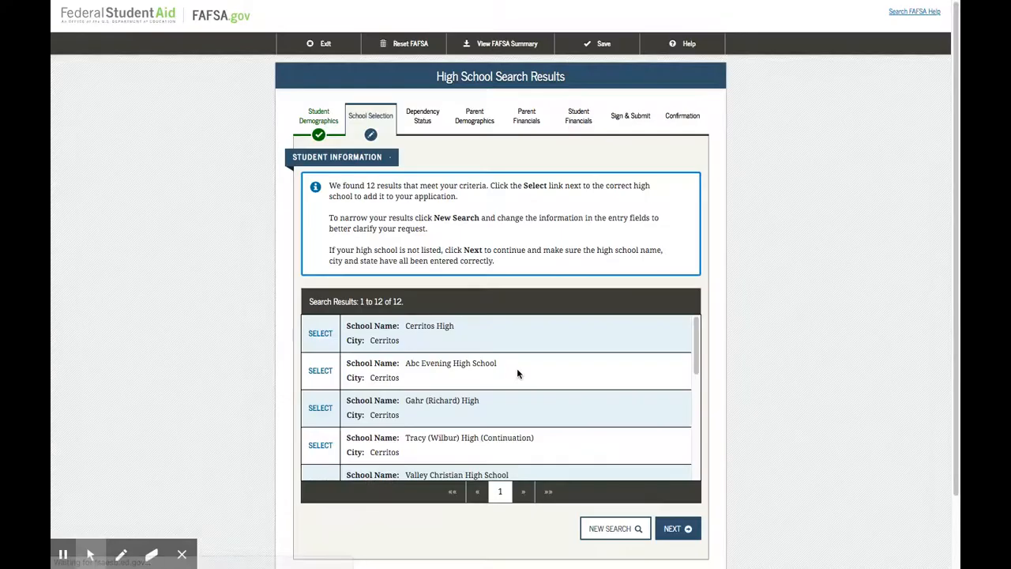
{"action": "left_click", "coordinate": [320, 333]}
{"action": "left_click", "coordinate": [671, 474]}
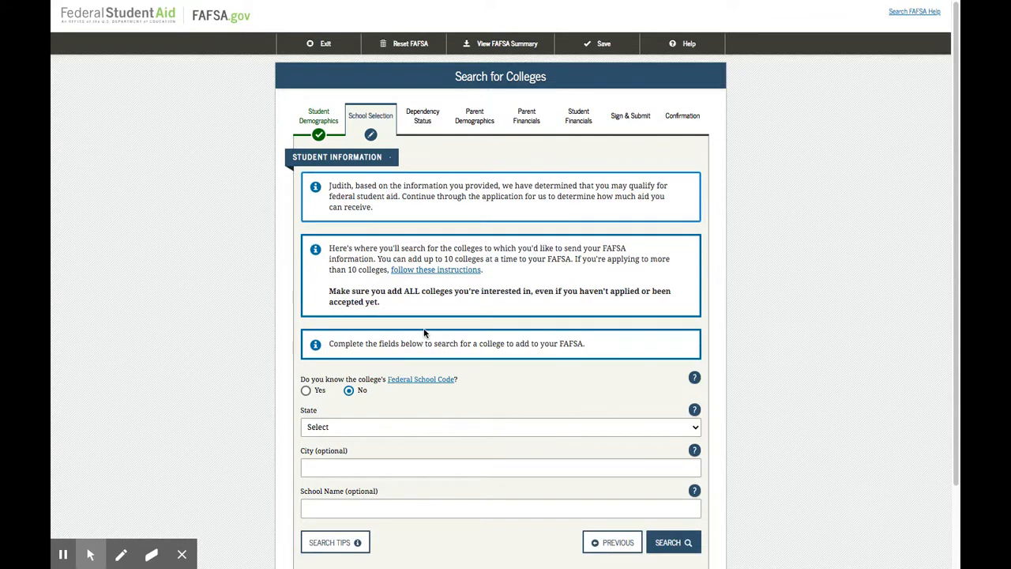
Search for colleges with the state set to California and the city to Long Beach
{"action": "scroll", "coordinate": [374, 179], "scroll_direction": "down", "scroll_amount": 1}
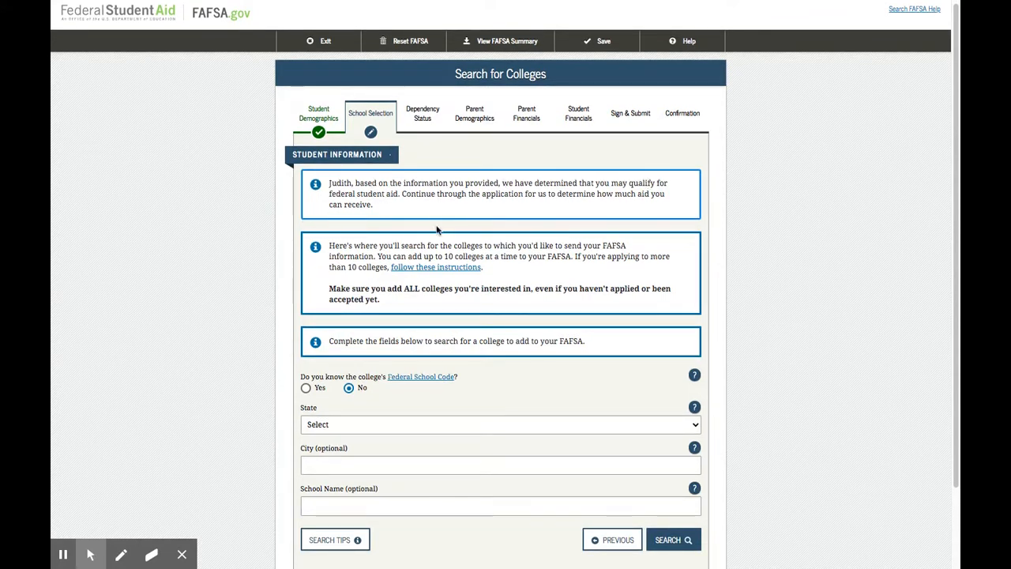
{"action": "scroll", "coordinate": [437, 229], "scroll_direction": "down", "scroll_amount": 1}
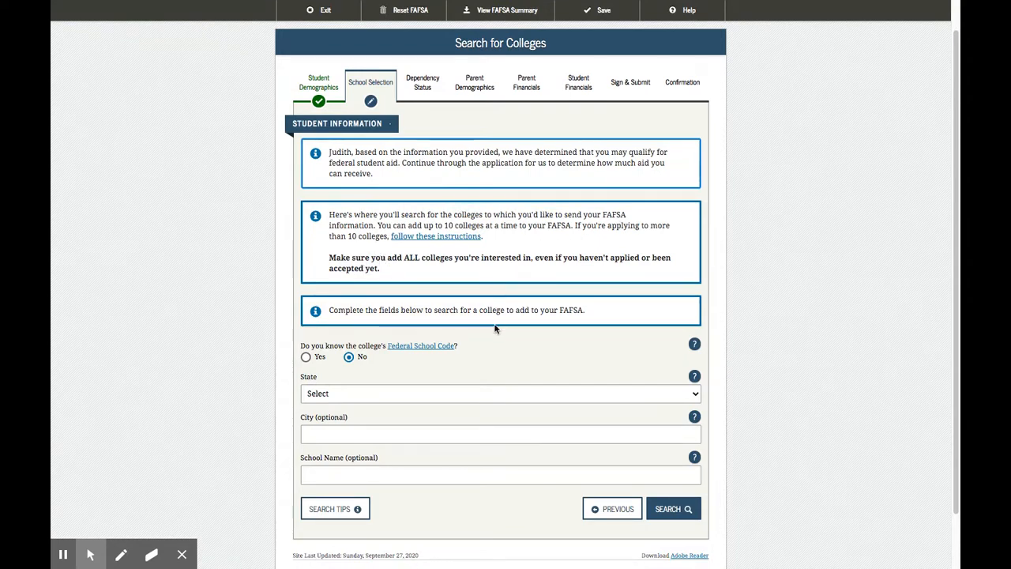
{"action": "scroll", "coordinate": [497, 325], "scroll_direction": "down", "scroll_amount": 1}
{"action": "scroll", "coordinate": [498, 325], "scroll_direction": "down", "scroll_amount": 1}
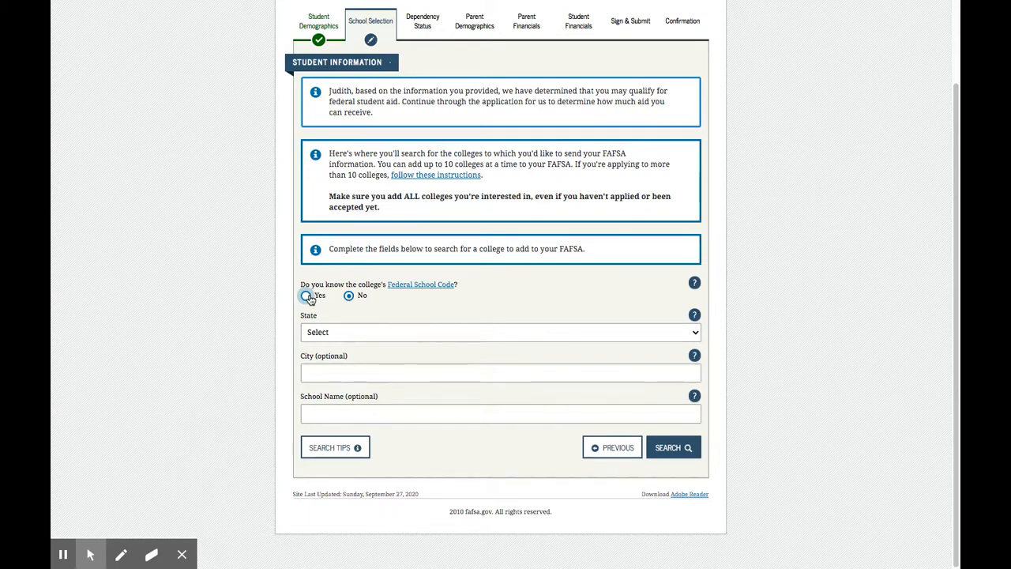
{"action": "left_click", "coordinate": [326, 334]}
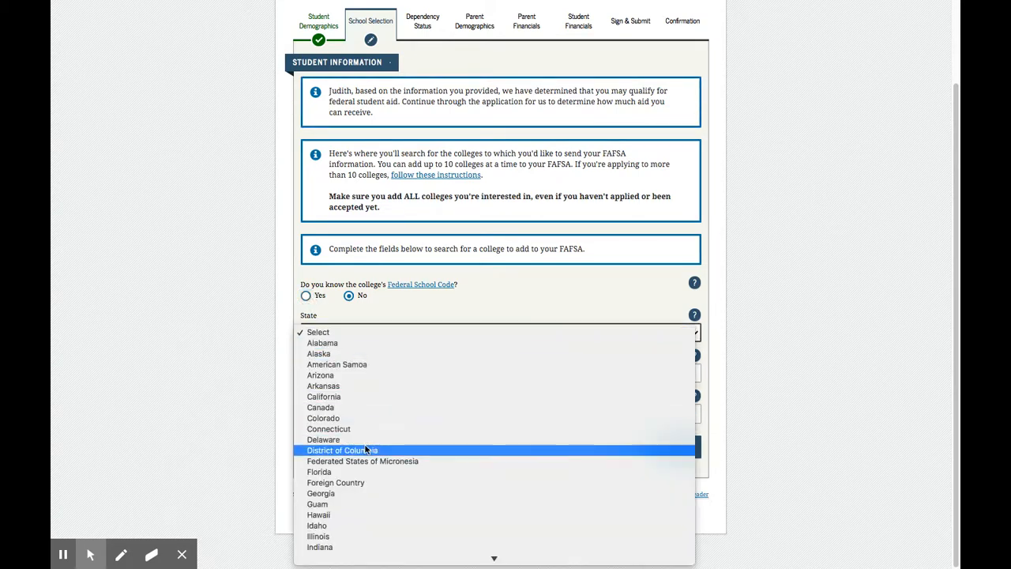
{"action": "left_click", "coordinate": [358, 397]}
{"action": "left_click", "coordinate": [373, 376]}
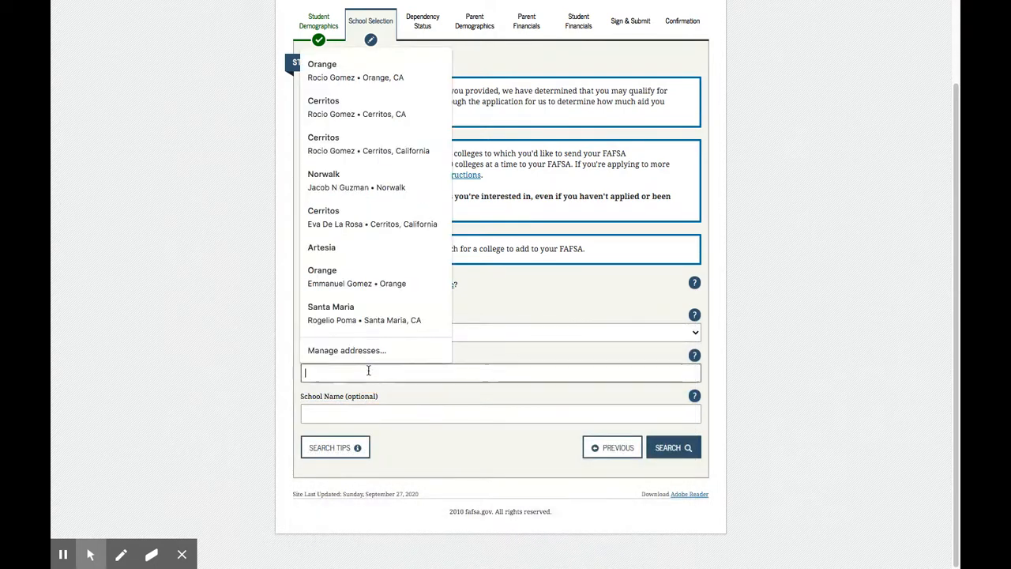
{"action": "type", "text": "Long"}
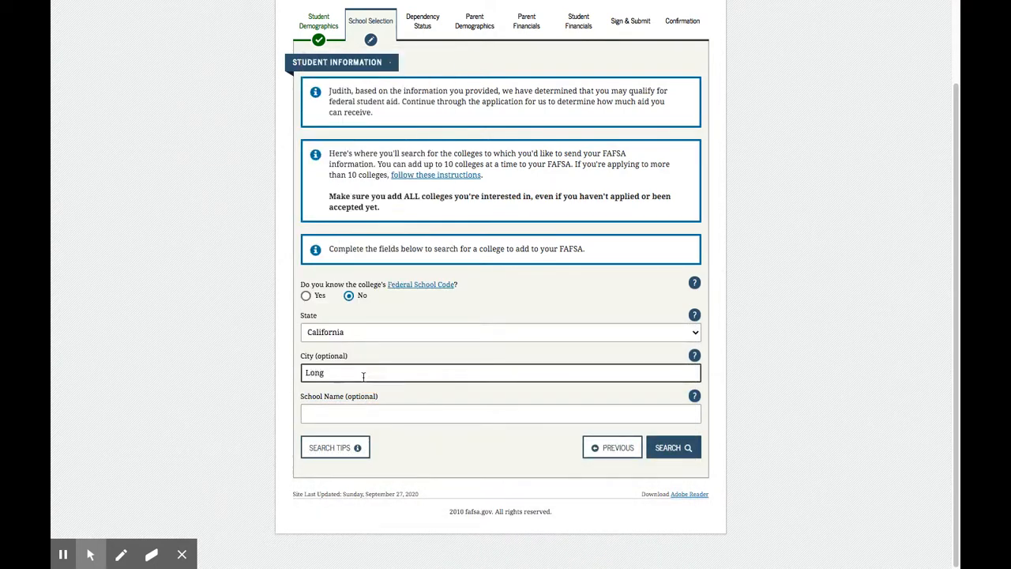
{"action": "type", "text": " beach"}
{"action": "key", "text": "Return"}
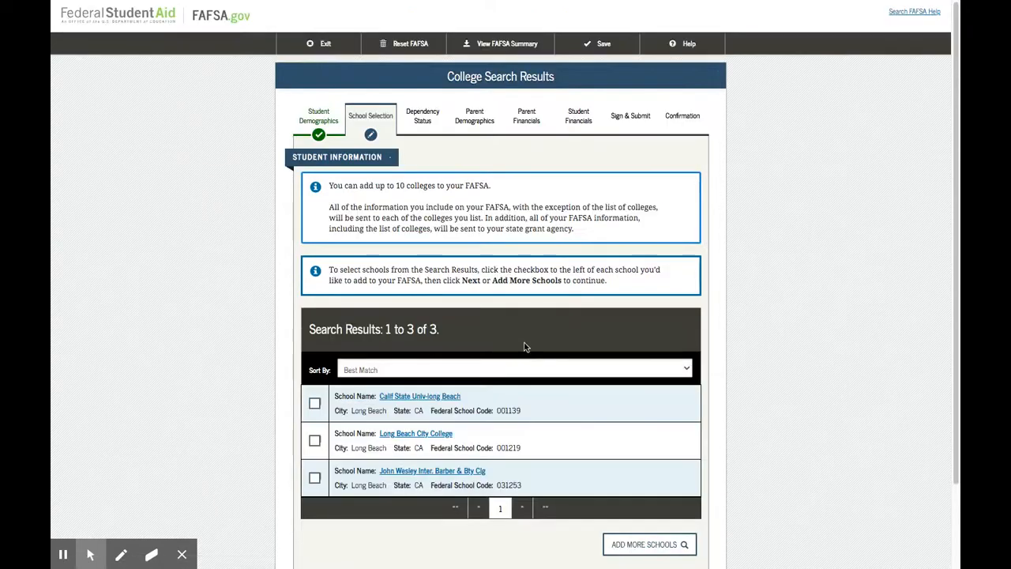
Select Calif State Univ-long Beach from the college results and return to the search to add more schools
{"action": "left_click", "coordinate": [315, 403]}
{"action": "scroll", "coordinate": [590, 443], "scroll_direction": "down", "scroll_amount": 2}
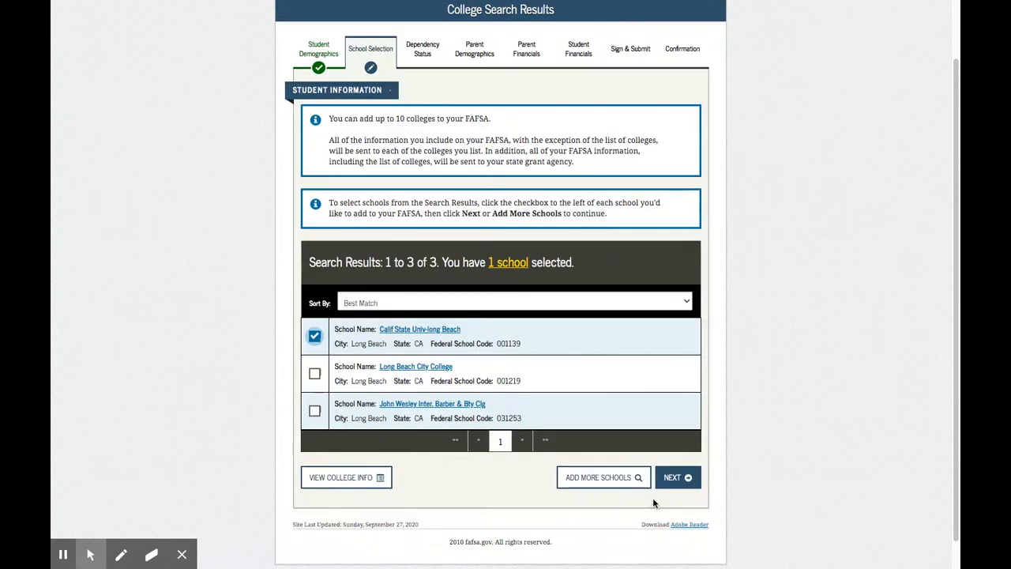
{"action": "left_click", "coordinate": [615, 480]}
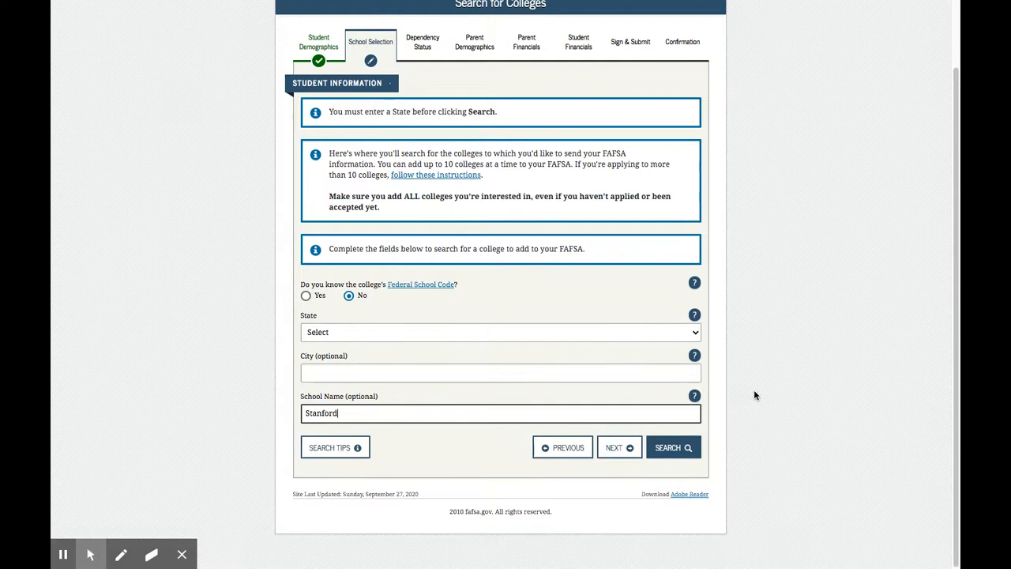
Search for colleges with the school name Stanford and the state set to California
{"action": "left_click", "coordinate": [667, 447]}
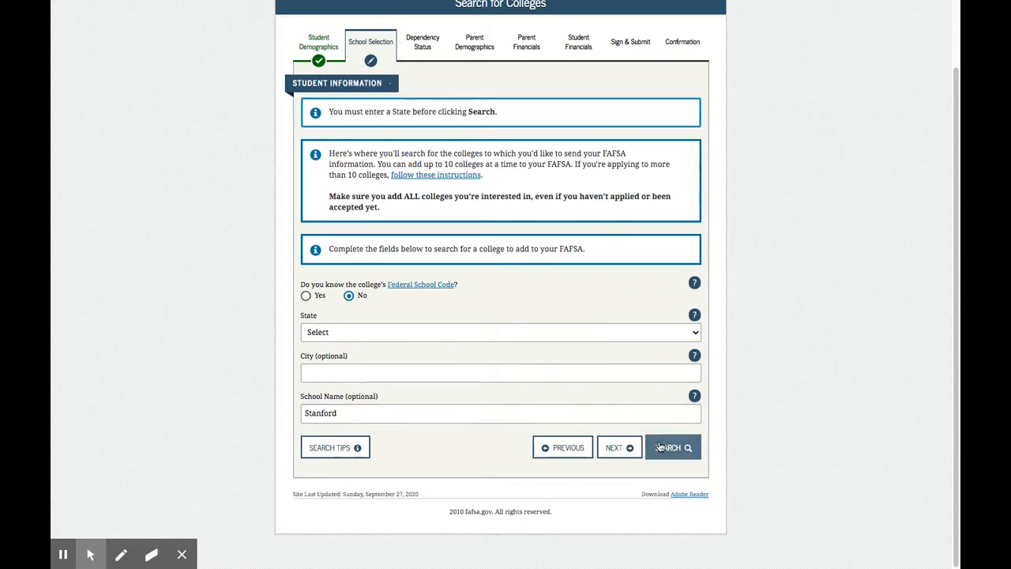
{"action": "left_click", "coordinate": [355, 336]}
{"action": "left_click", "coordinate": [349, 397]}
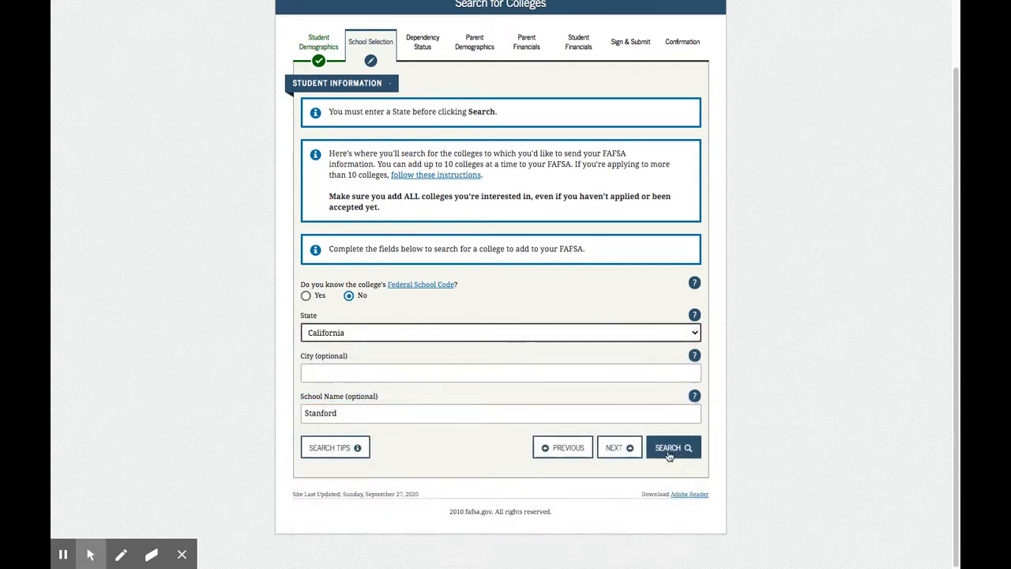
{"action": "left_click", "coordinate": [670, 447]}
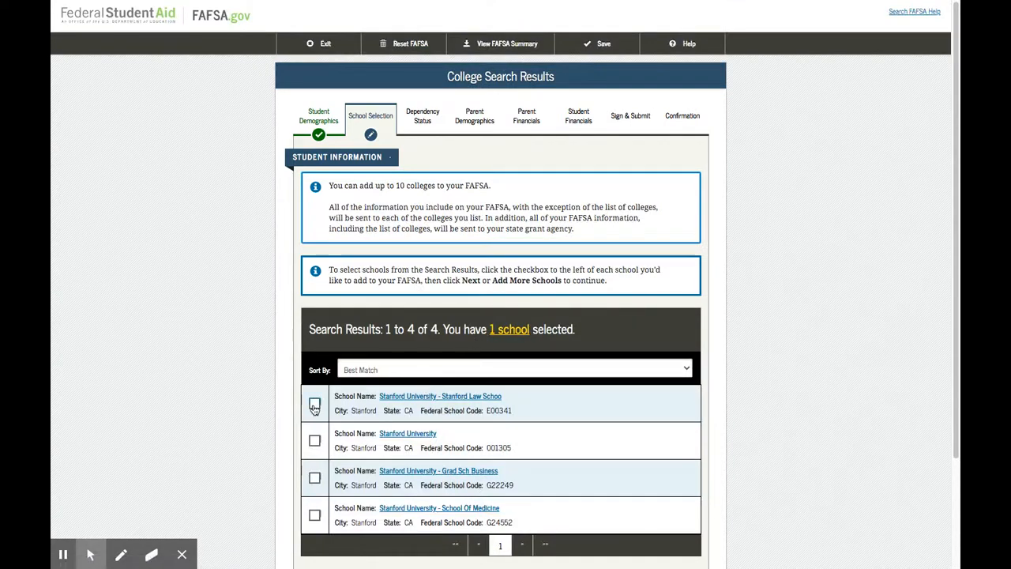
Select Stanford University in Stanford, CA from the college results and return to the search to add more schools
{"action": "left_click", "coordinate": [314, 440]}
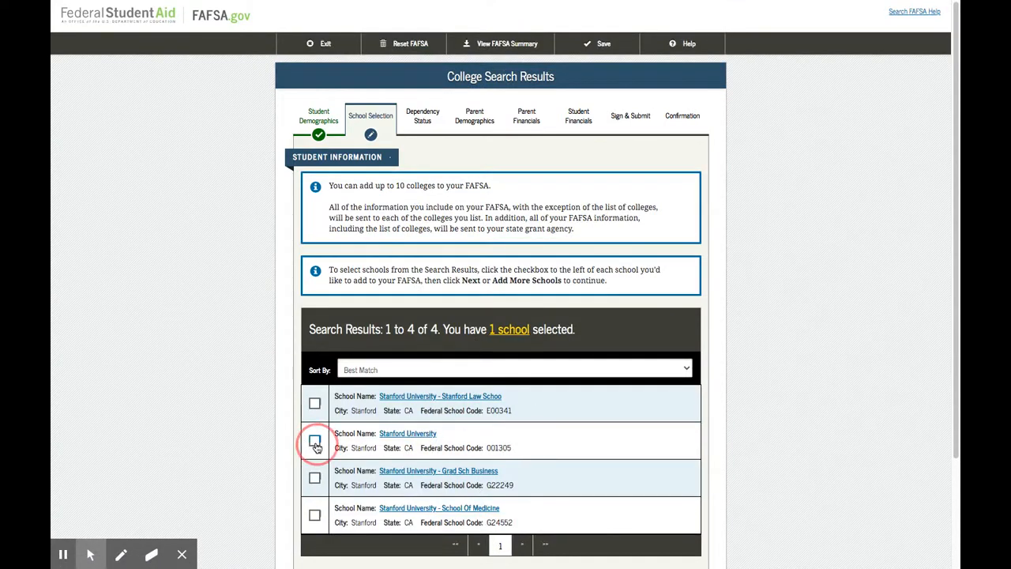
{"action": "scroll", "coordinate": [643, 386], "scroll_direction": "down", "scroll_amount": 3}
{"action": "left_click", "coordinate": [598, 446]}
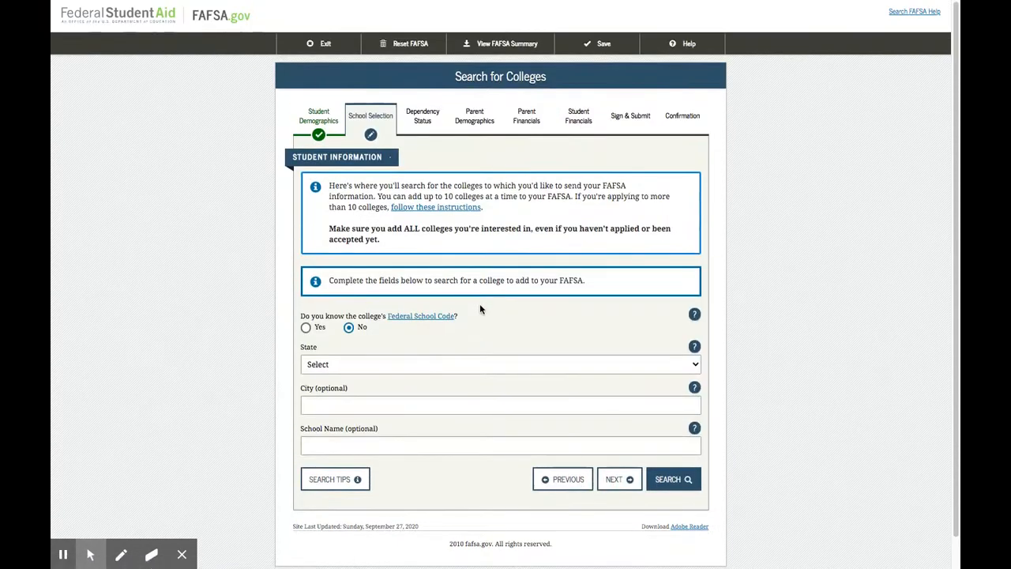
Search California colleges by the school name Cerritos College, select it, and continue to the housing plans
{"action": "left_click", "coordinate": [348, 365]}
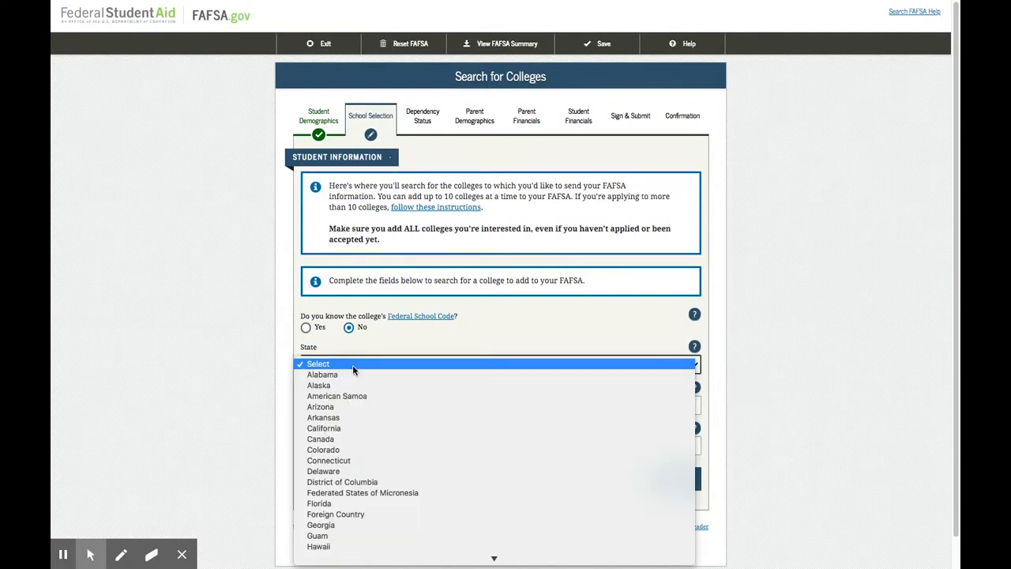
{"action": "left_click", "coordinate": [350, 428]}
{"action": "left_click", "coordinate": [340, 441]}
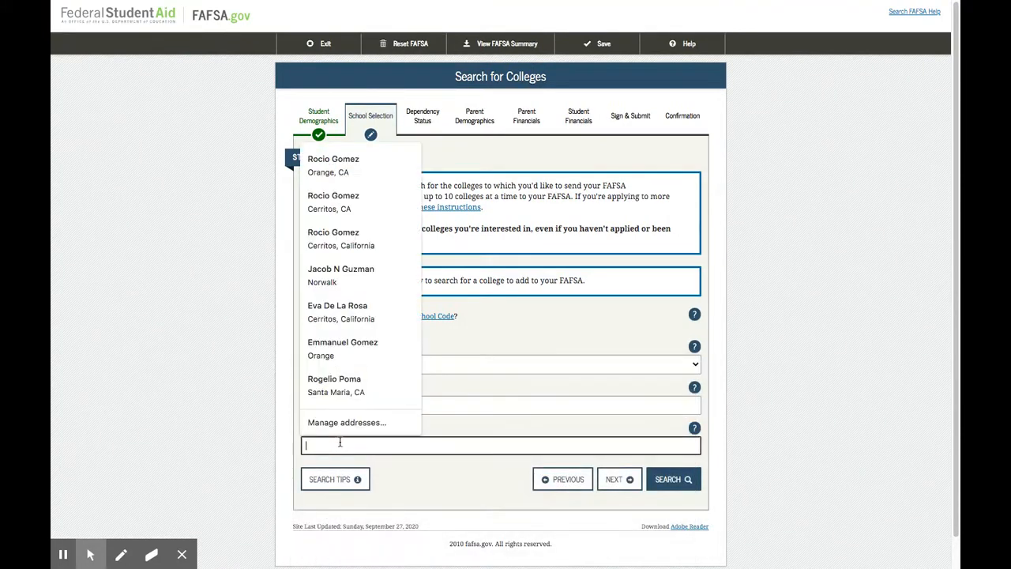
{"action": "type", "text": "Cerritos College"}
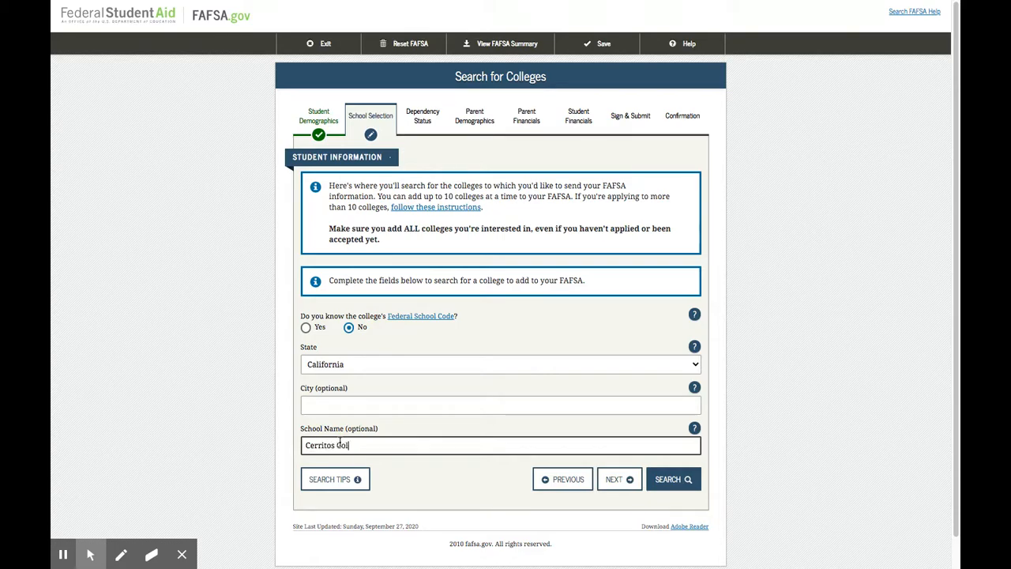
{"action": "left_click", "coordinate": [689, 479]}
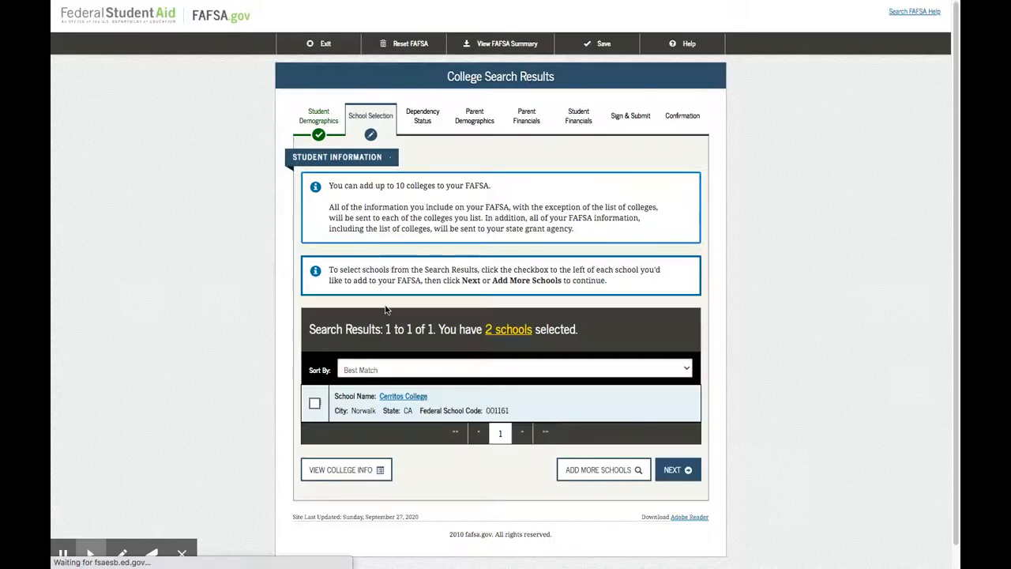
{"action": "left_click", "coordinate": [313, 403]}
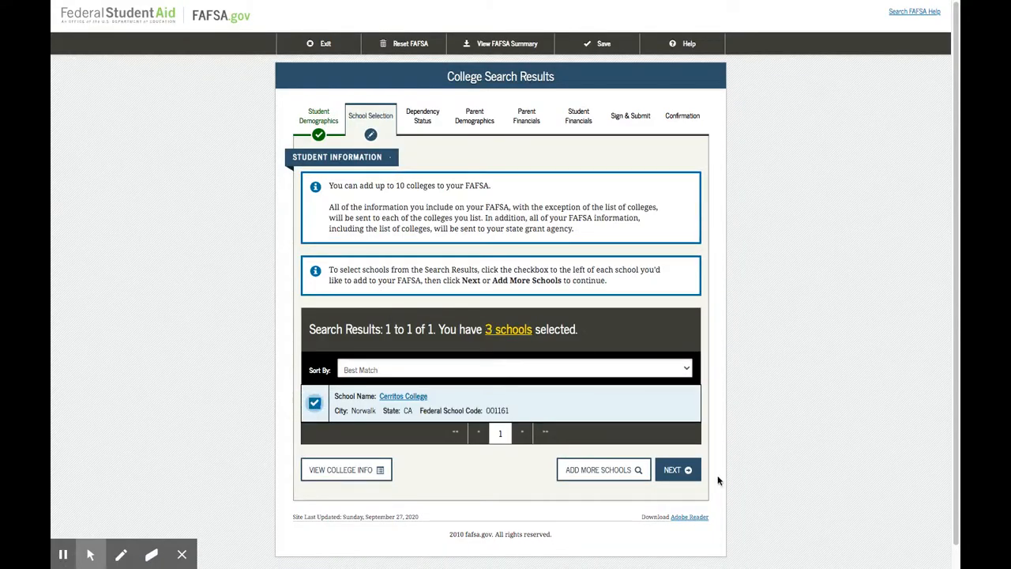
{"action": "left_click", "coordinate": [672, 471]}
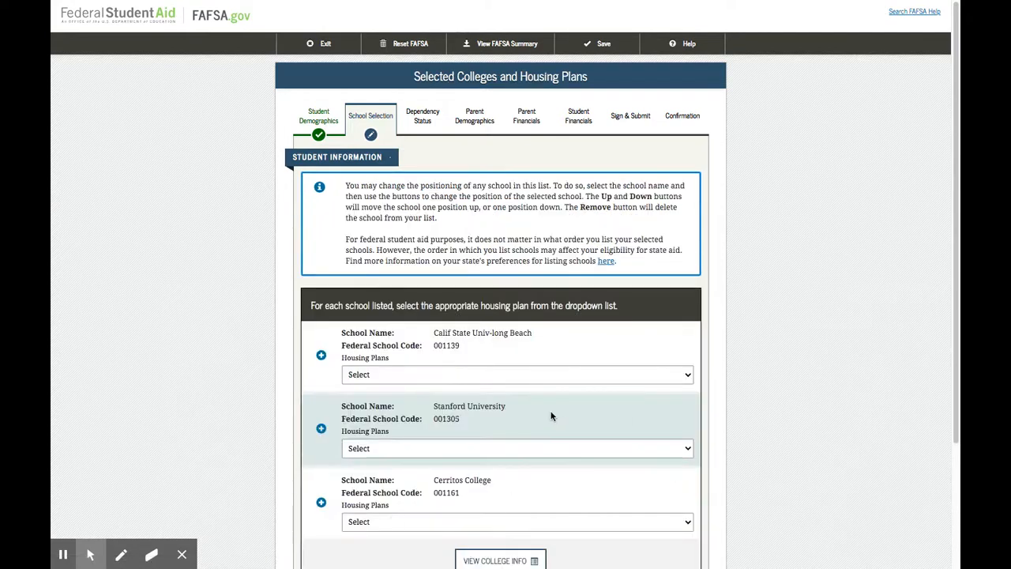
Set housing plans to On Campus for Calif State Univ-long Beach and Stanford University and With Parent for Cerritos College, and continue to the dependency status section
{"action": "scroll", "coordinate": [561, 386], "scroll_direction": "down", "scroll_amount": 2}
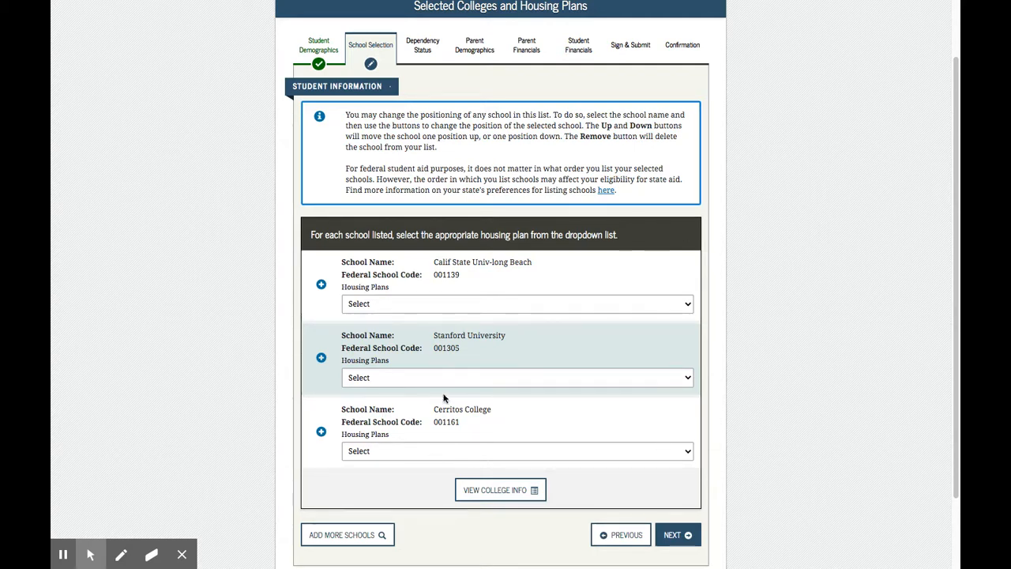
{"action": "left_click", "coordinate": [471, 307]}
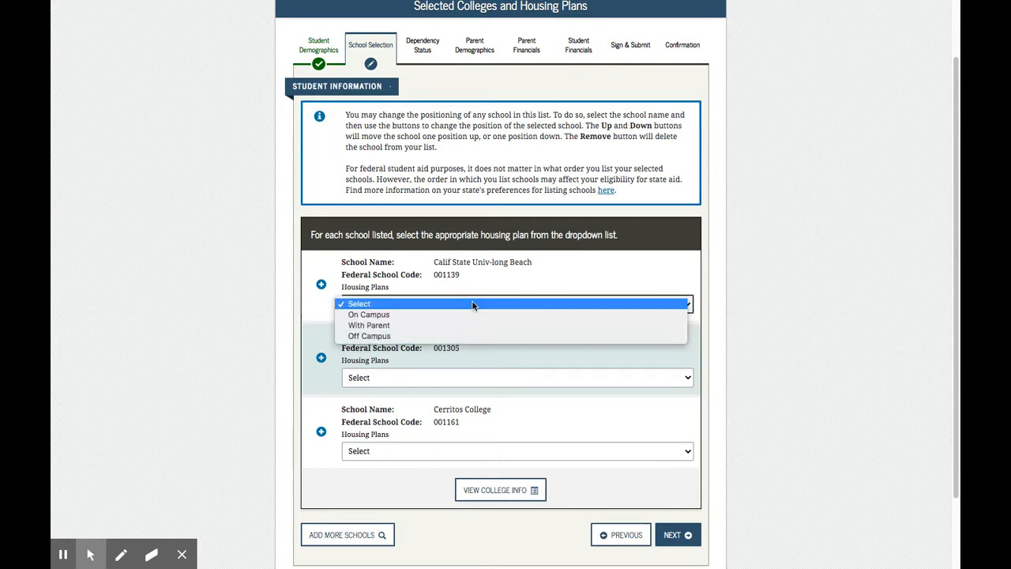
{"action": "left_click", "coordinate": [408, 315]}
{"action": "left_click", "coordinate": [438, 378]}
{"action": "left_click", "coordinate": [439, 388]}
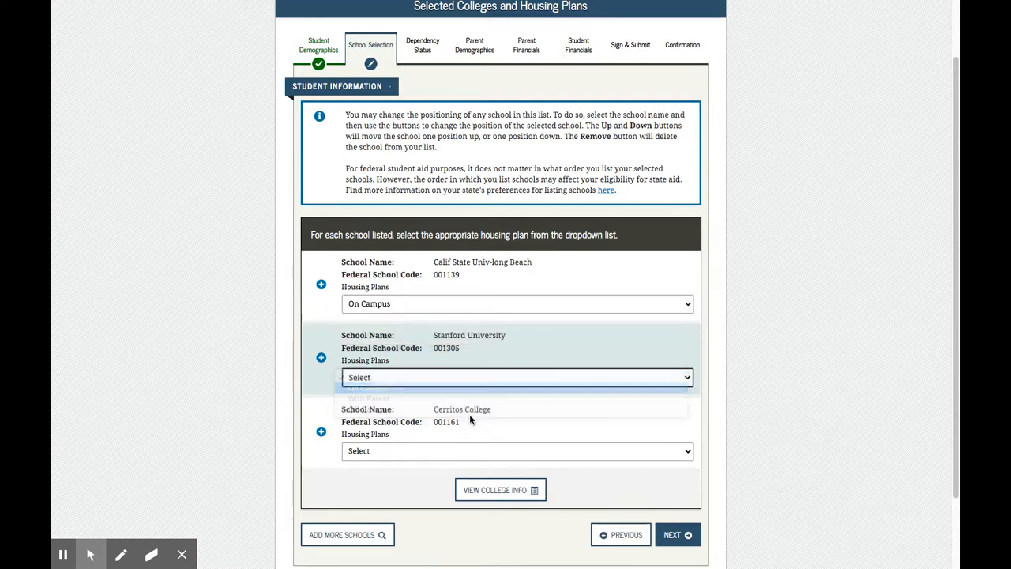
{"action": "left_click", "coordinate": [429, 453]}
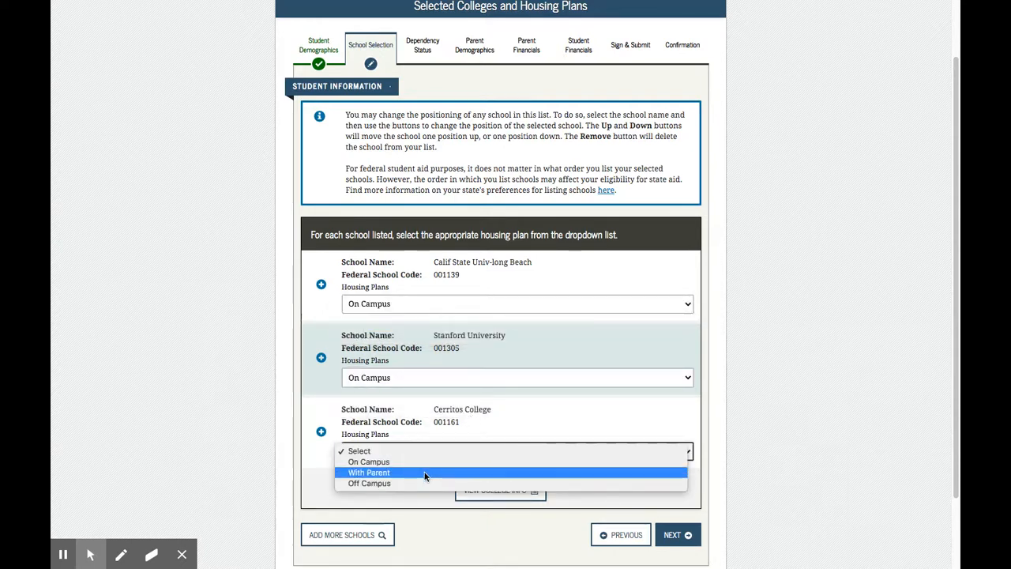
{"action": "left_click", "coordinate": [424, 474]}
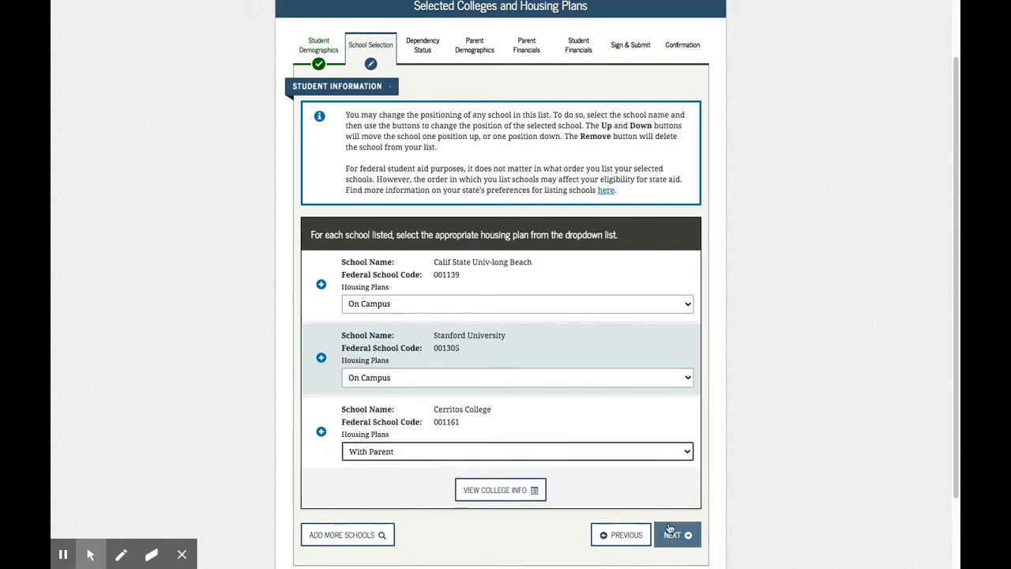
{"action": "left_click", "coordinate": [669, 500]}
{"action": "scroll", "coordinate": [670, 500], "scroll_direction": "down", "scroll_amount": 1}
{"action": "left_click", "coordinate": [678, 512]}
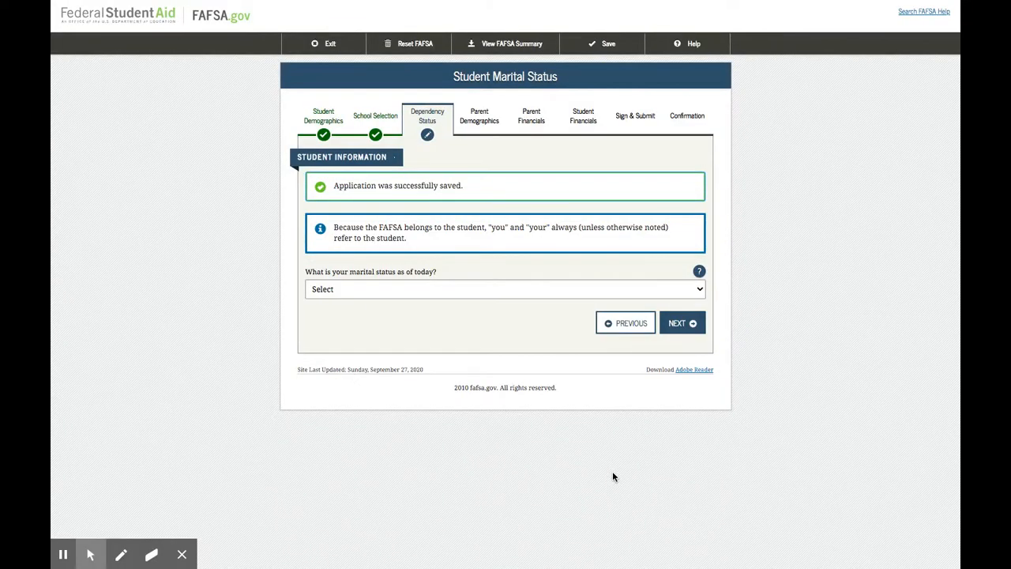
Set the student's marital status to I am single and continue to the dependents questions
{"action": "left_click", "coordinate": [425, 289]}
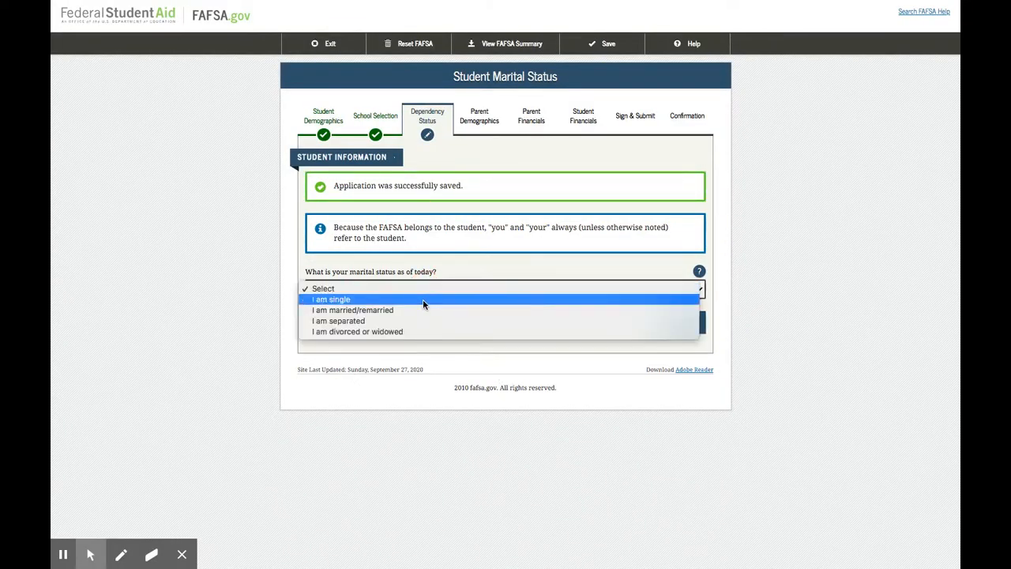
{"action": "left_click", "coordinate": [868, 344]}
{"action": "left_click", "coordinate": [681, 323]}
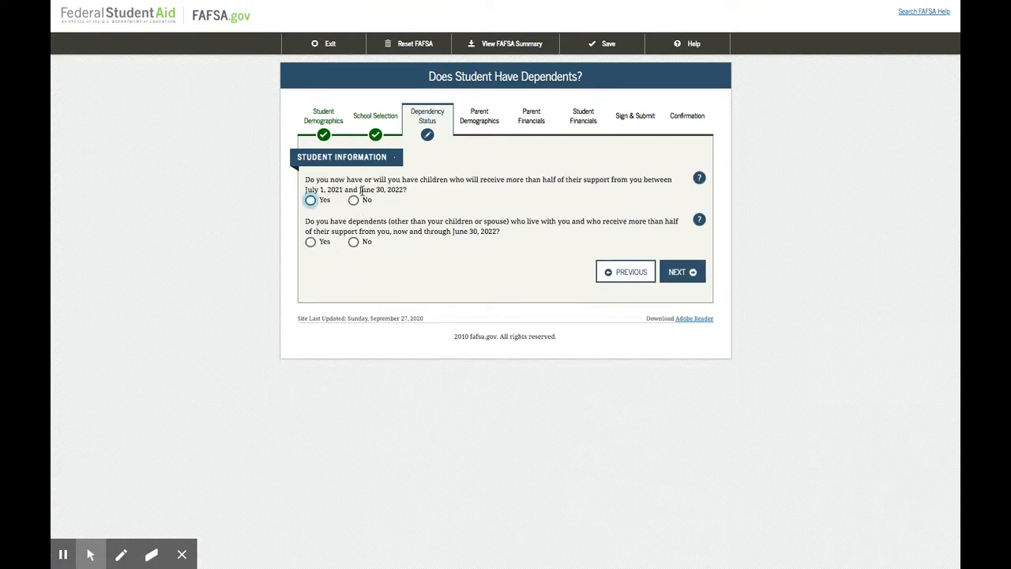
Answer No to both dependents questions and choose None of the above for the additional dependency questions
{"action": "left_click", "coordinate": [353, 199]}
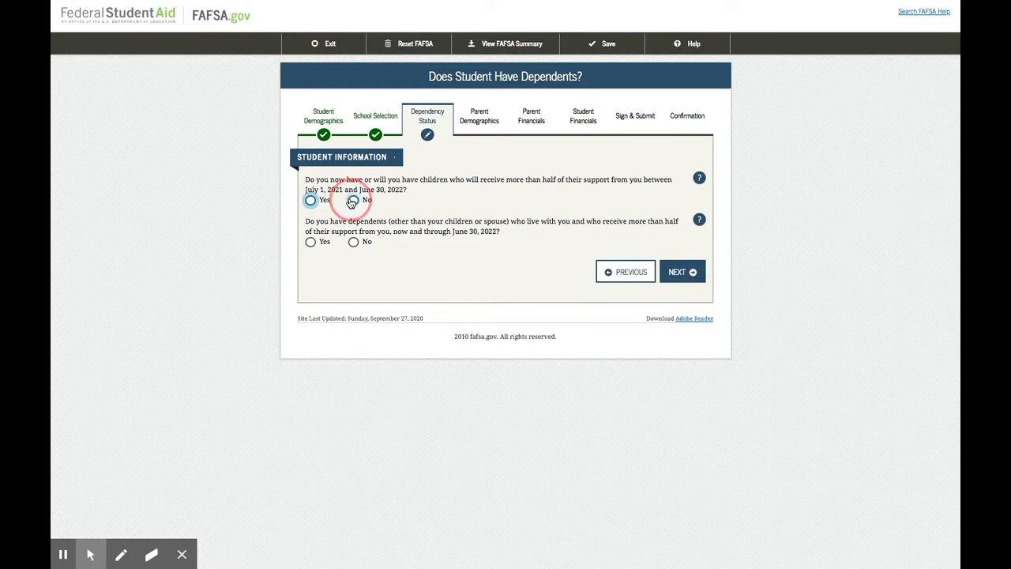
{"action": "left_click", "coordinate": [353, 241]}
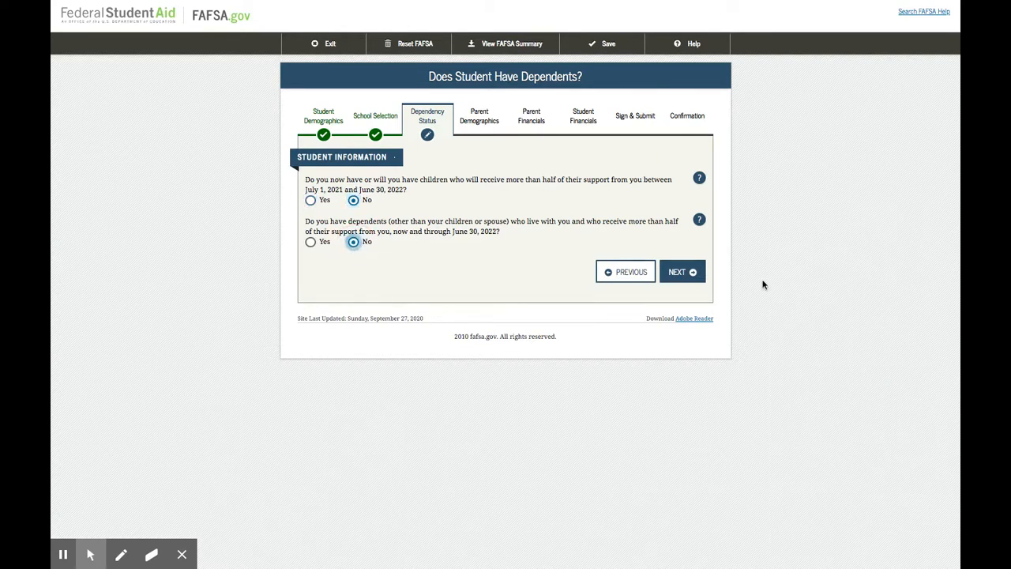
{"action": "left_click", "coordinate": [675, 274]}
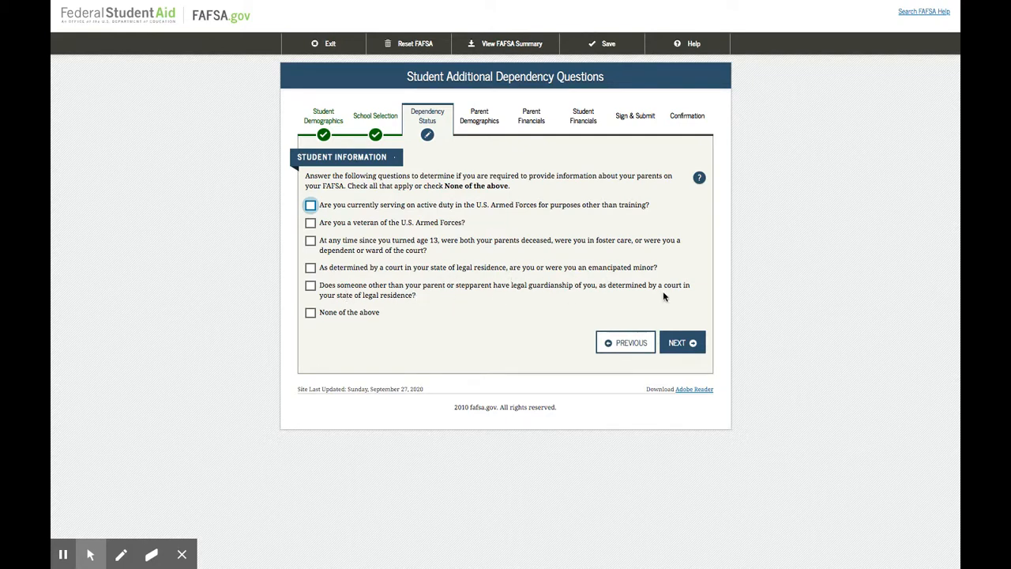
{"action": "left_click", "coordinate": [310, 314]}
{"action": "left_click", "coordinate": [684, 343]}
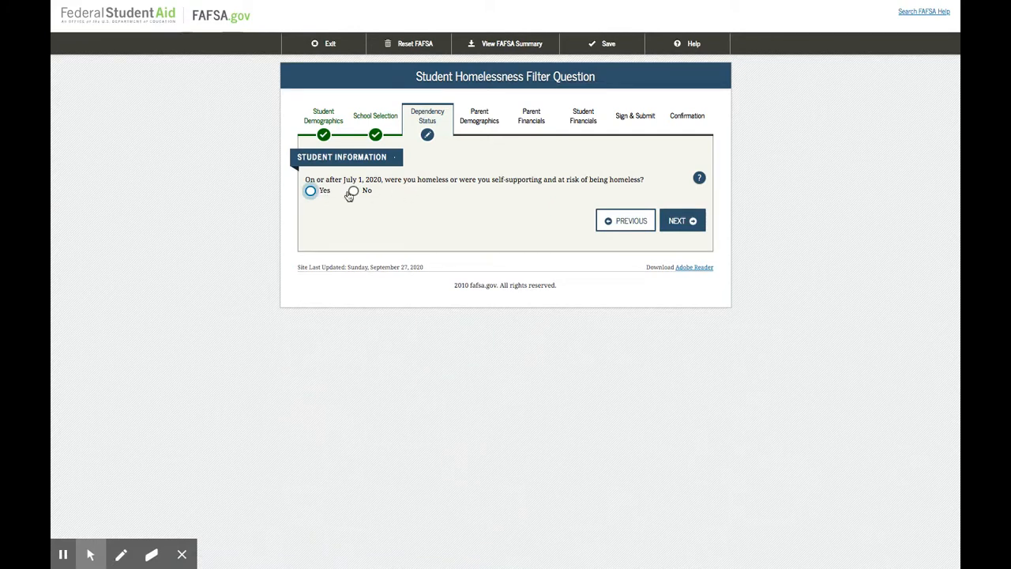
Answer No to the homelessness question and proceed with the option to provide information about the parents
{"action": "left_click", "coordinate": [353, 191]}
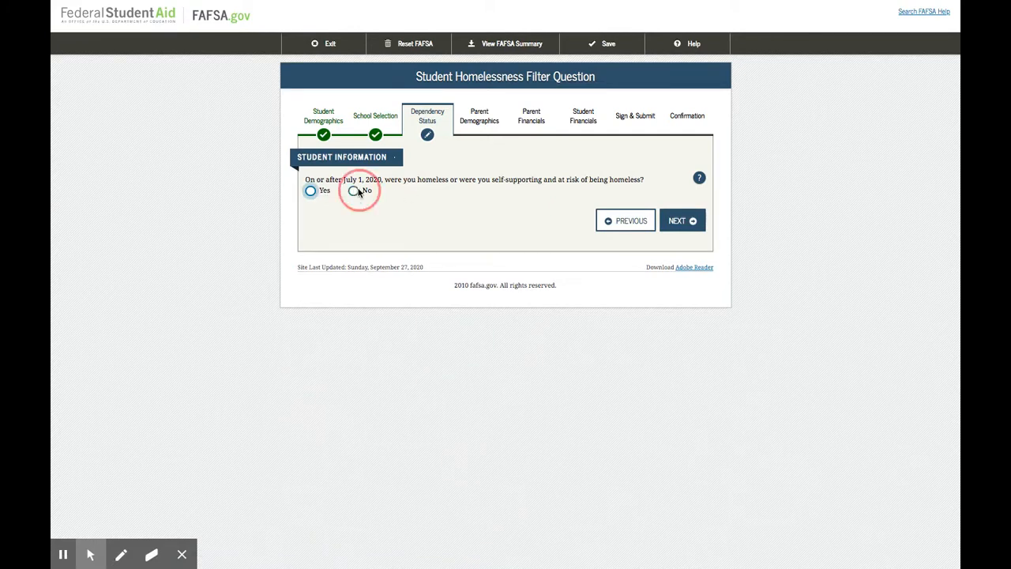
{"action": "left_click", "coordinate": [683, 224]}
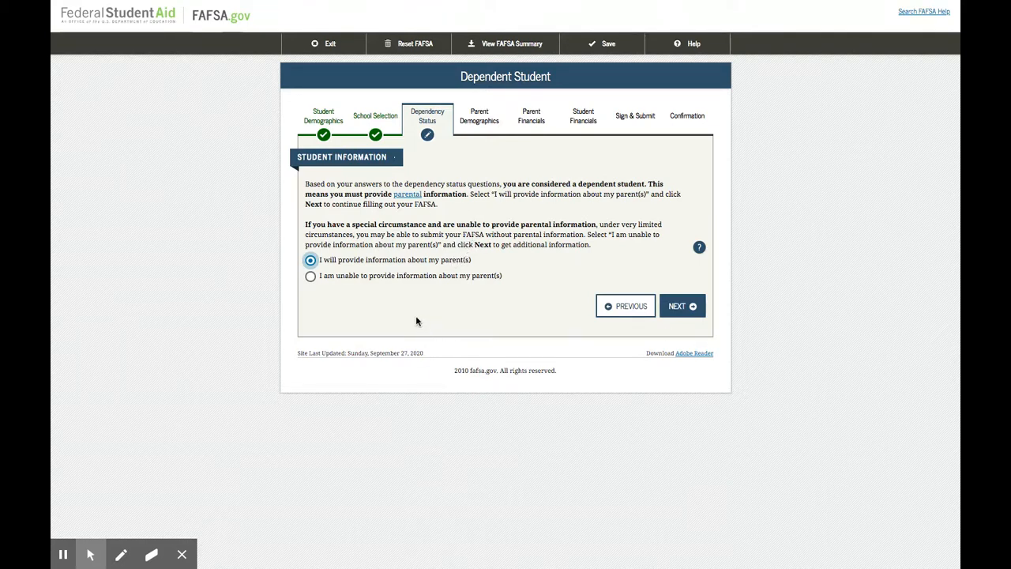
{"action": "left_click", "coordinate": [673, 308]}
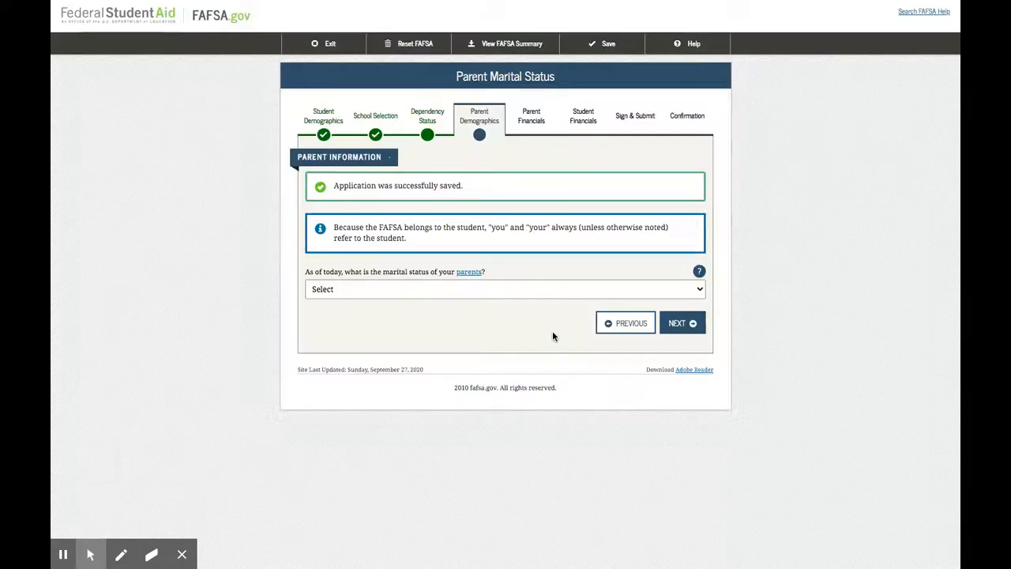
Set the parents' marital status to Never Married, choose to provide the mother's information, and continue
{"action": "left_click", "coordinate": [402, 290]}
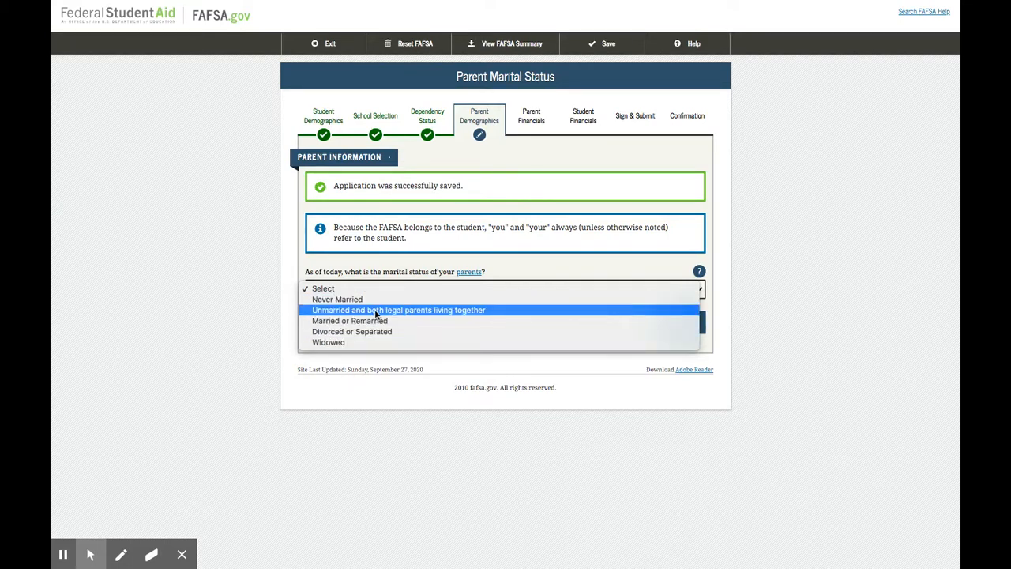
{"action": "left_click", "coordinate": [373, 300]}
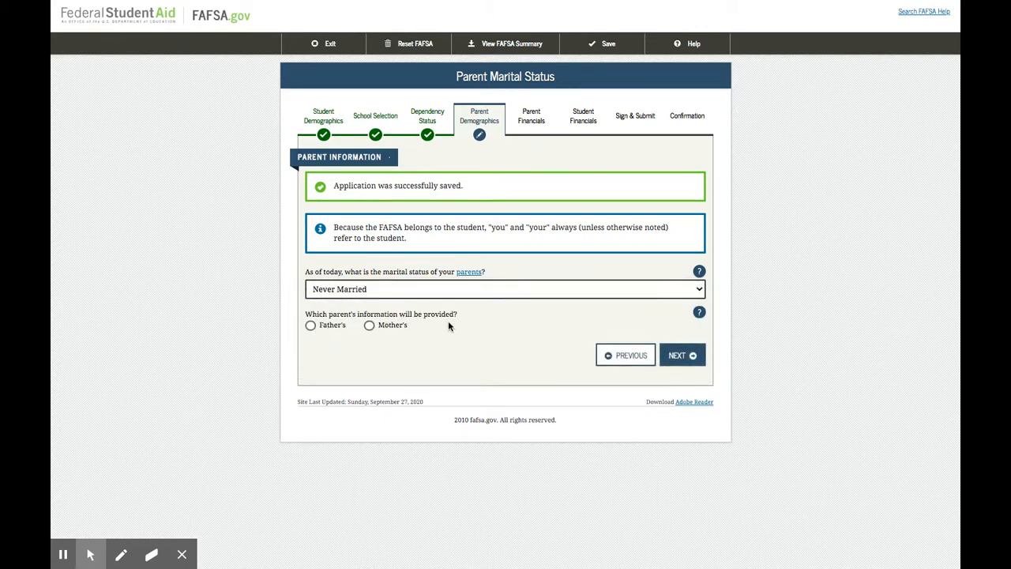
{"action": "left_click", "coordinate": [369, 325]}
{"action": "left_click", "coordinate": [682, 355]}
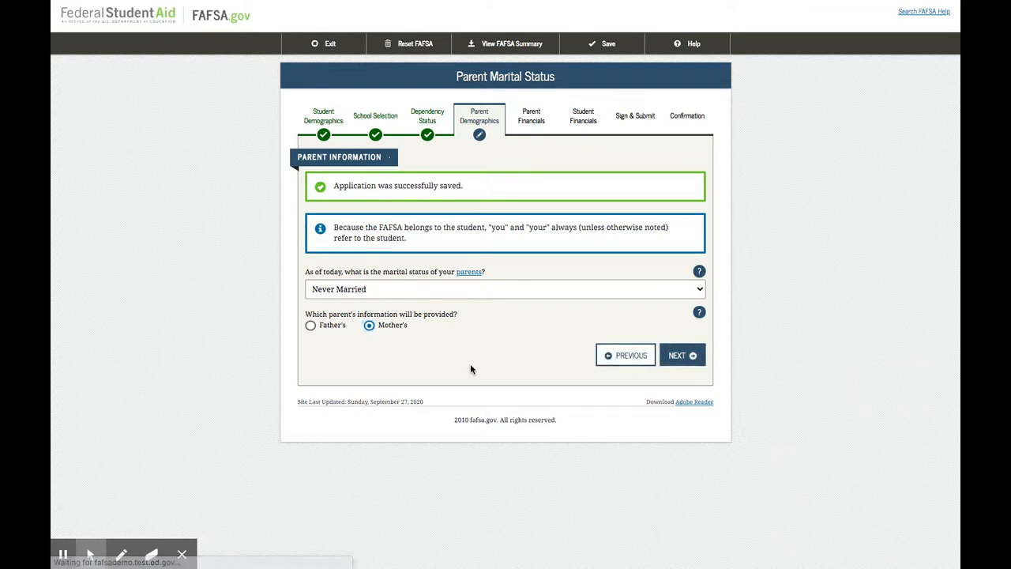
Enter the mother's Social Security number, last name, first initial, date of birth and e-mail, and answer Yes to five years of California residence
{"action": "left_click", "coordinate": [330, 236]}
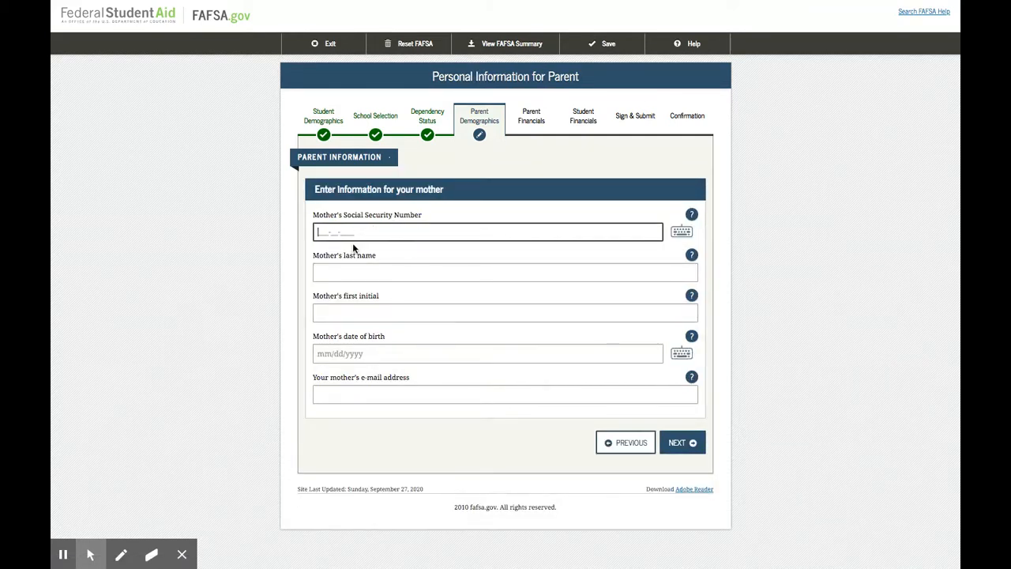
{"action": "type", "text": "11111"}
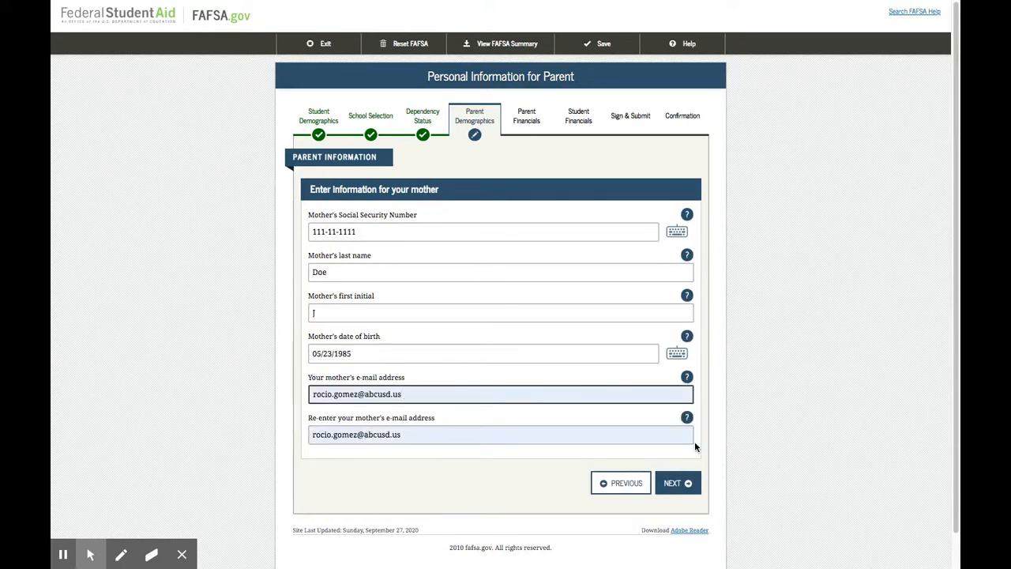
{"action": "left_click", "coordinate": [677, 483]}
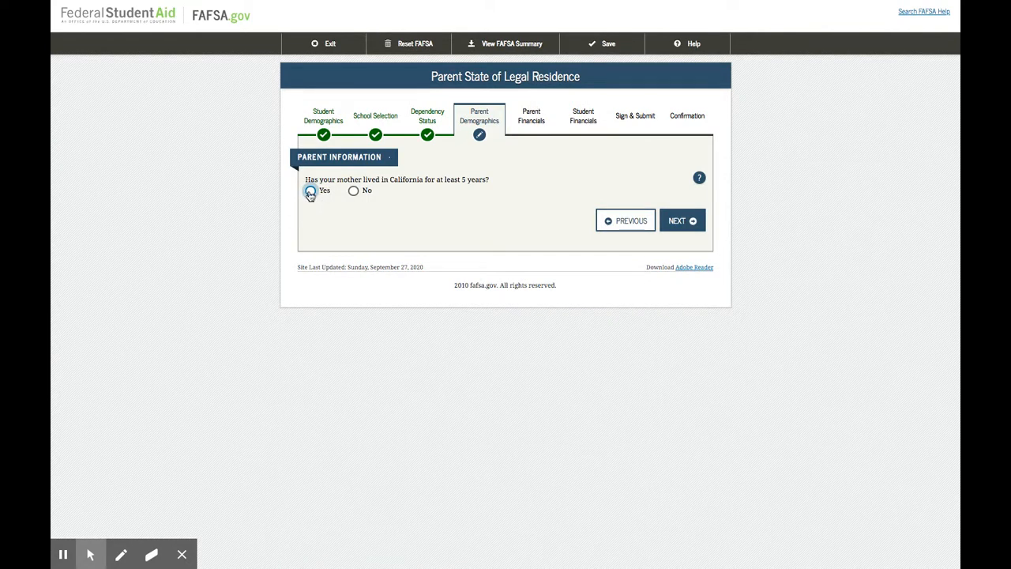
{"action": "left_click", "coordinate": [310, 191]}
{"action": "left_click", "coordinate": [677, 221]}
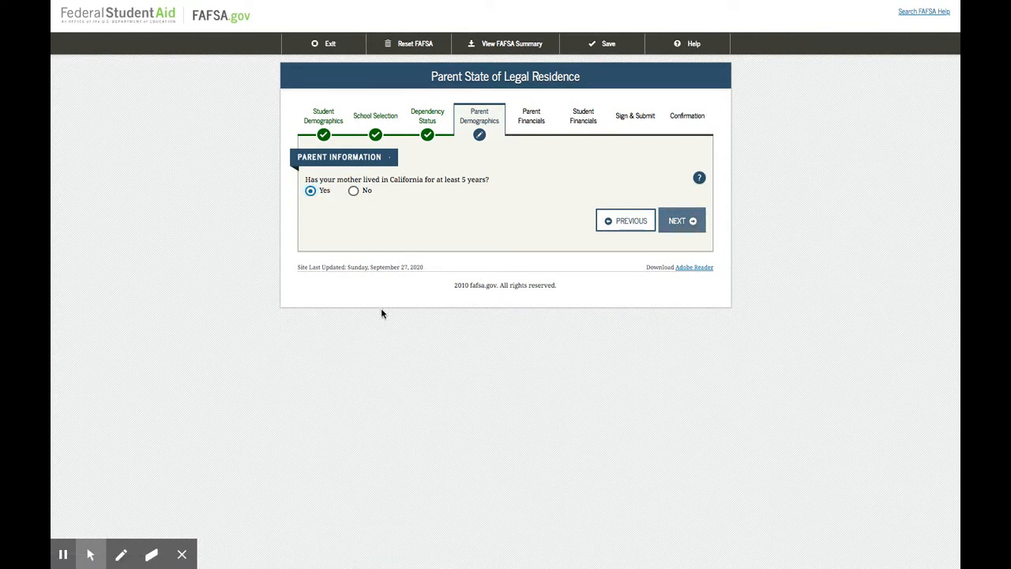
Review the help page on whether the parents' information is needed and take the browser out of full screen
{"action": "scroll", "coordinate": [383, 317], "scroll_direction": "down", "scroll_amount": 1}
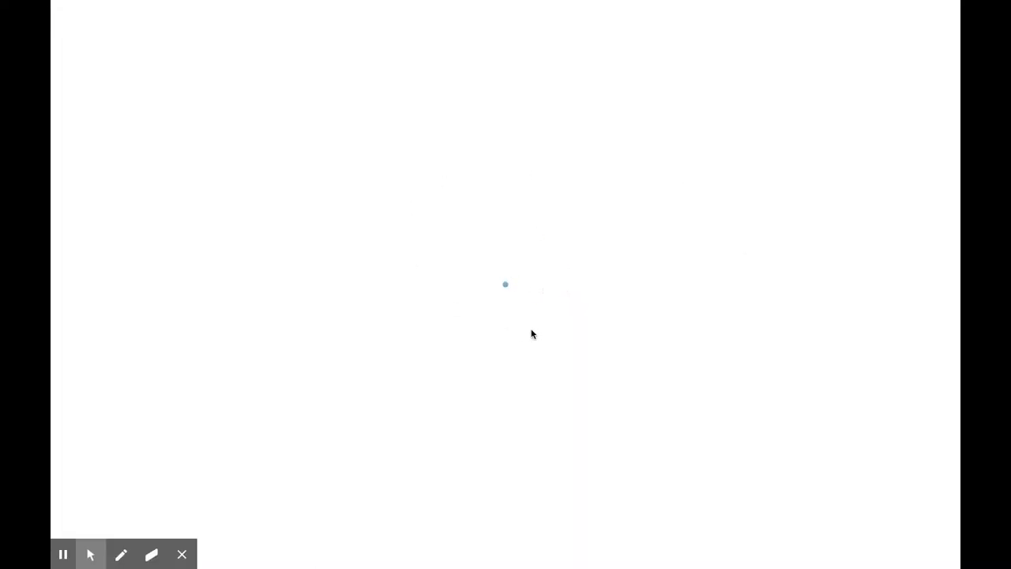
{"action": "scroll", "coordinate": [418, 206], "scroll_direction": "down", "scroll_amount": 1}
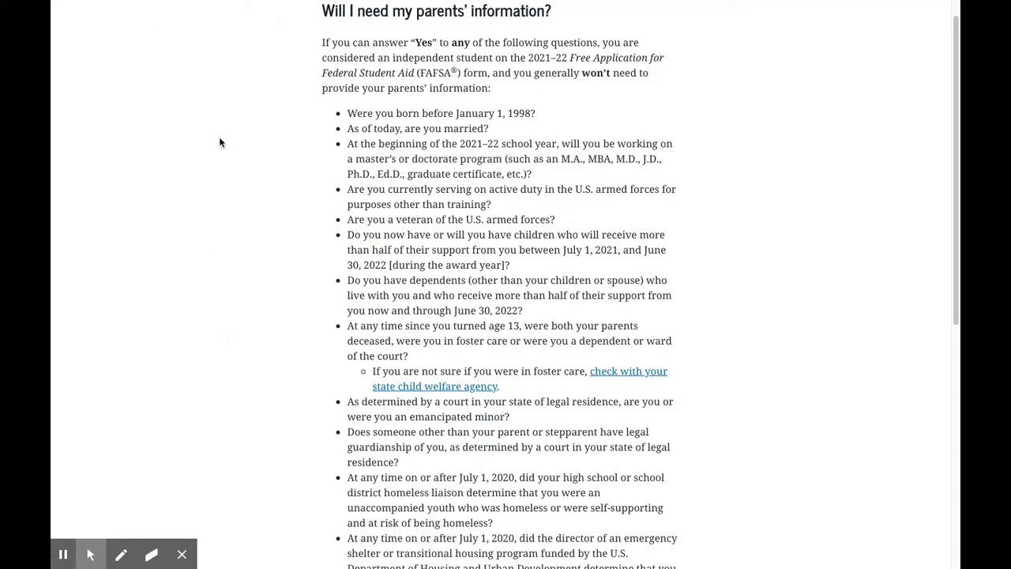
{"action": "left_click", "coordinate": [167, 6]}
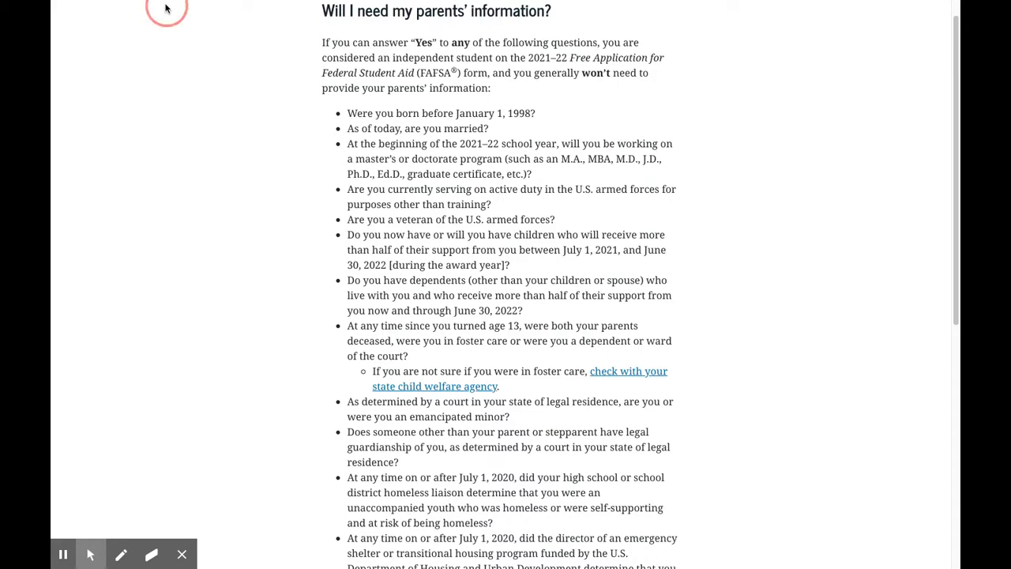
{"action": "left_click", "coordinate": [65, 6]}
{"action": "mouse_move", "coordinate": [65, 5]}
{"action": "left_click", "coordinate": [90, 26]}
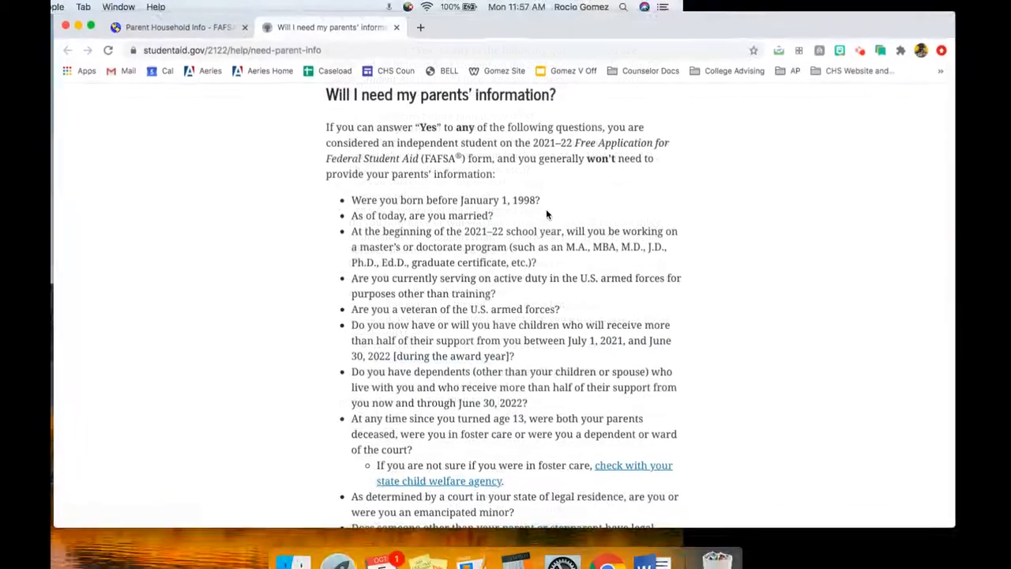
Close the help page on needing parents' information and put the browser back in full screen
{"action": "left_click", "coordinate": [396, 28]}
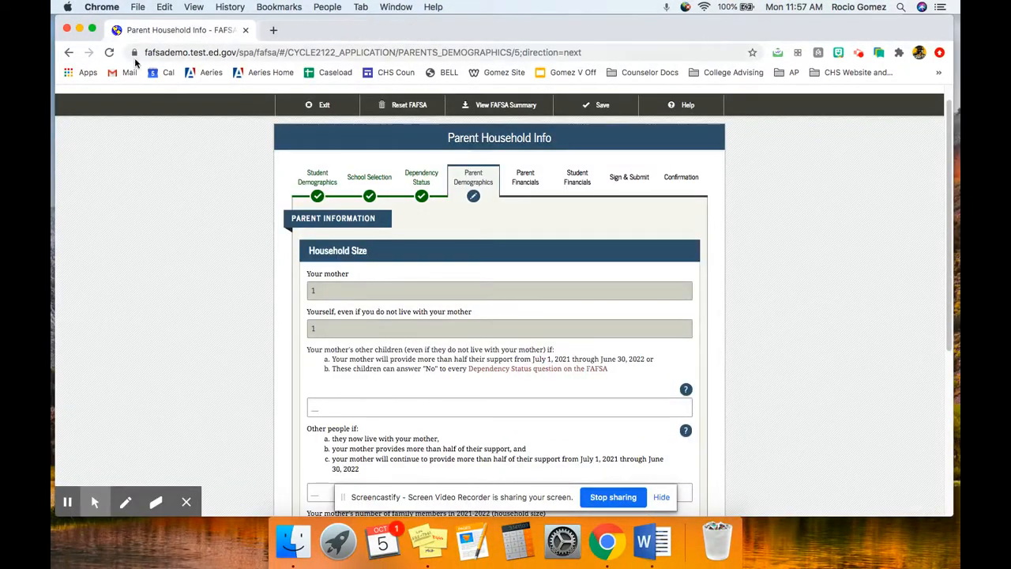
{"action": "left_click", "coordinate": [92, 29]}
Enter 2 for the mother's other children and 2 for other people in the household size section
{"action": "scroll", "coordinate": [521, 285], "scroll_direction": "down", "scroll_amount": 4}
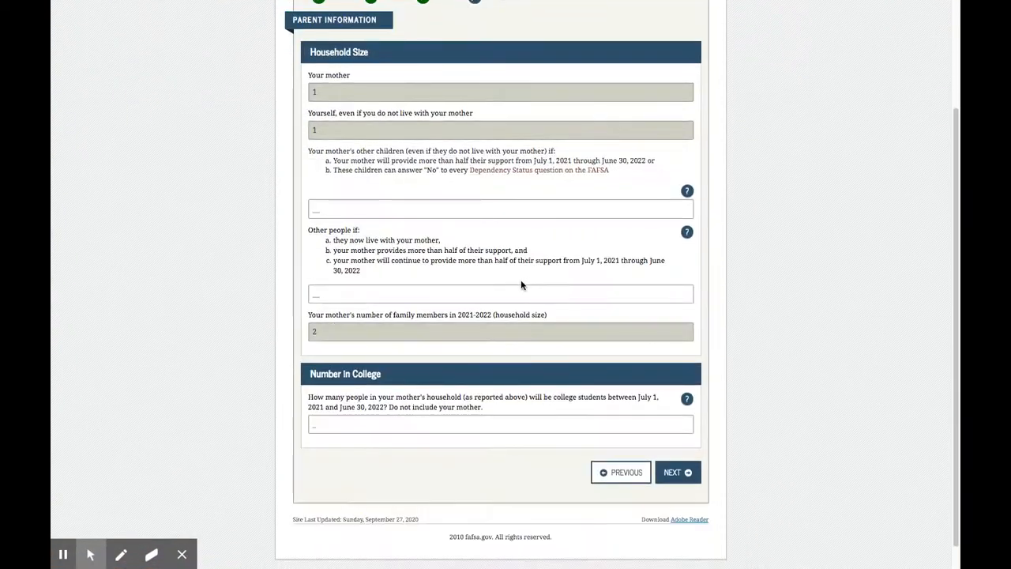
{"action": "left_click", "coordinate": [373, 207]}
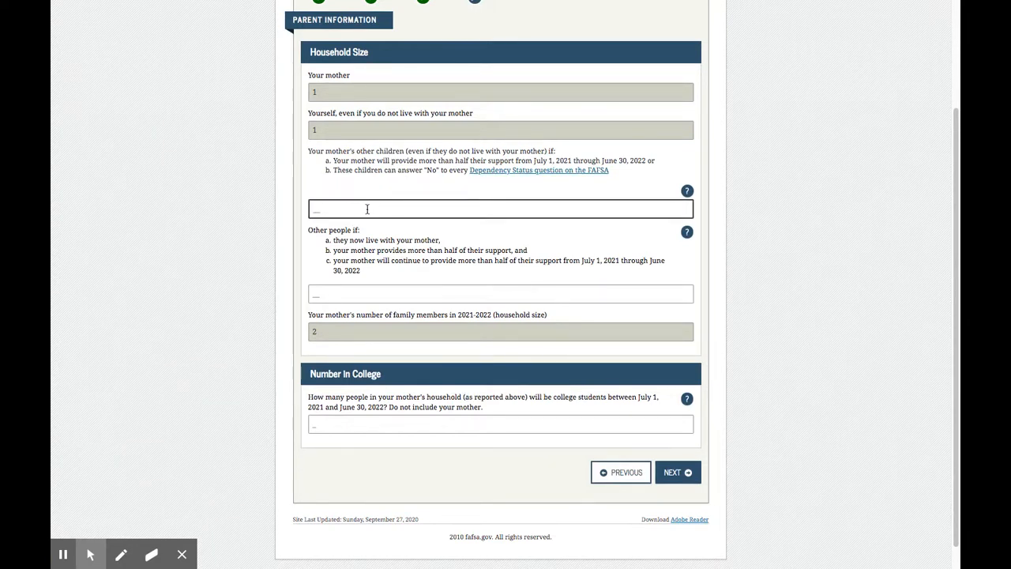
{"action": "left_click", "coordinate": [819, 308]}
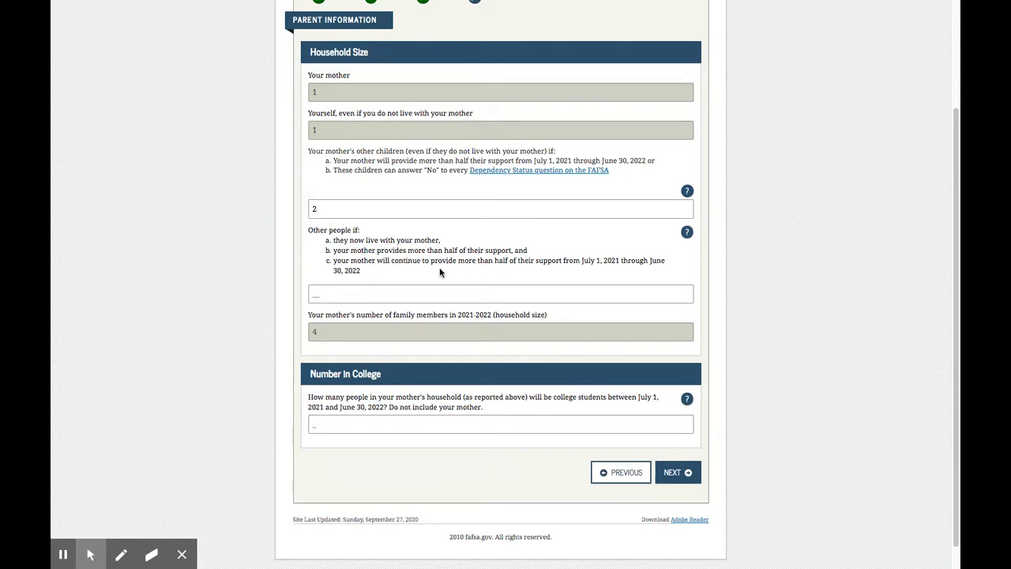
{"action": "left_click", "coordinate": [320, 295]}
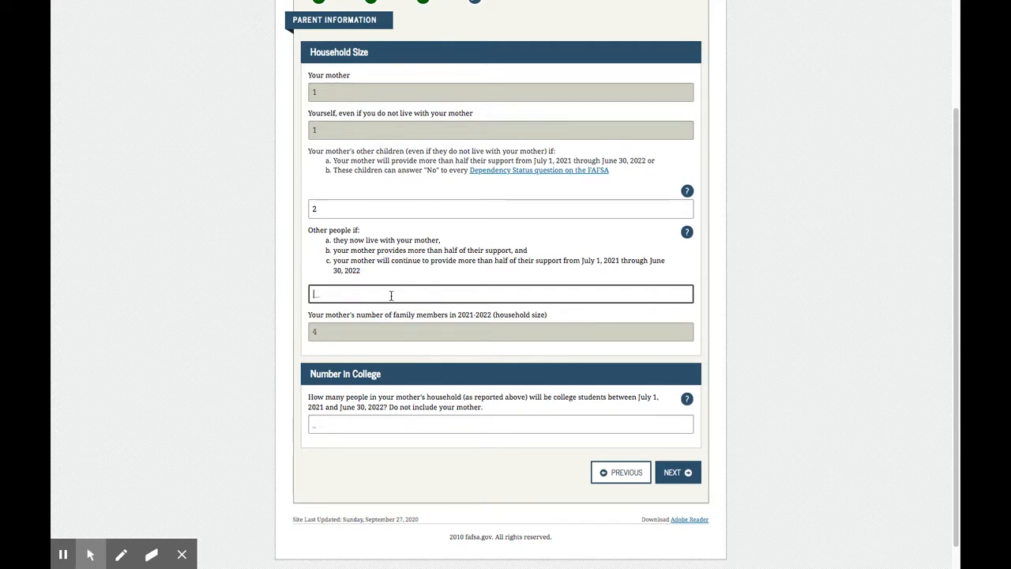
{"action": "type", "text": "2"}
{"action": "left_click", "coordinate": [806, 265]}
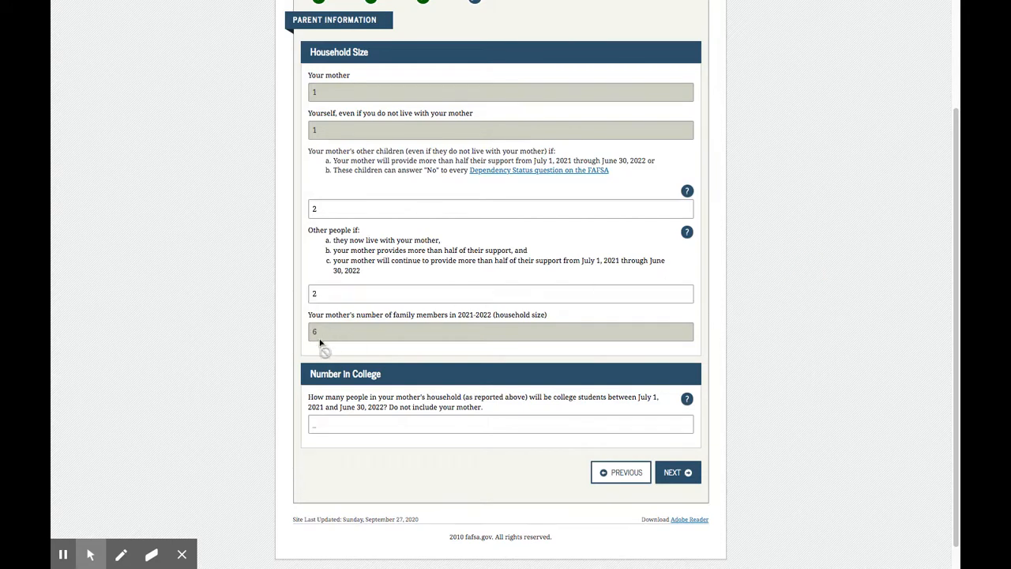
Set the number of college students in the mother's household to 1 and continue to the parent financials
{"action": "scroll", "coordinate": [333, 332], "scroll_direction": "down", "scroll_amount": 1}
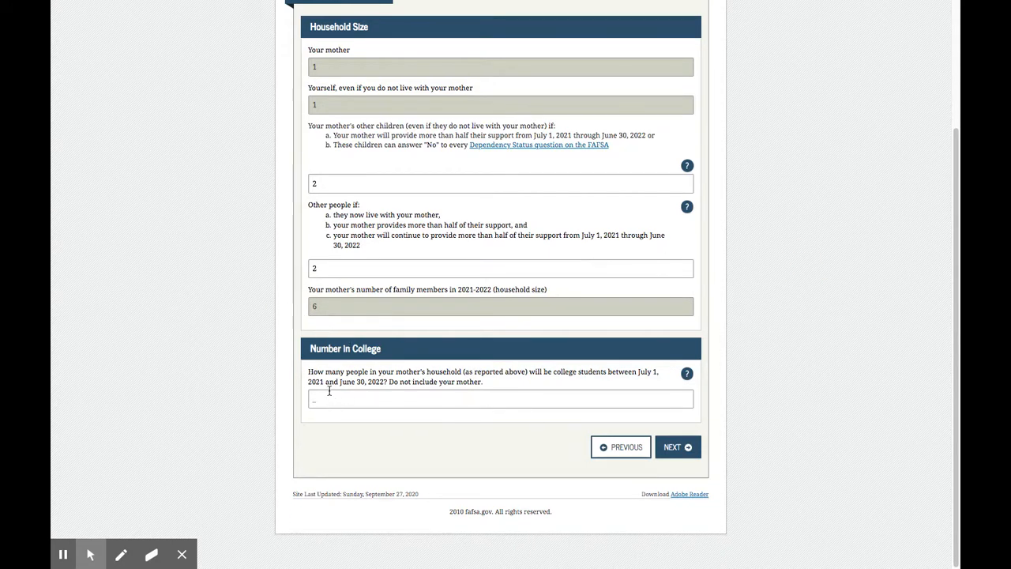
{"action": "left_click", "coordinate": [363, 331]}
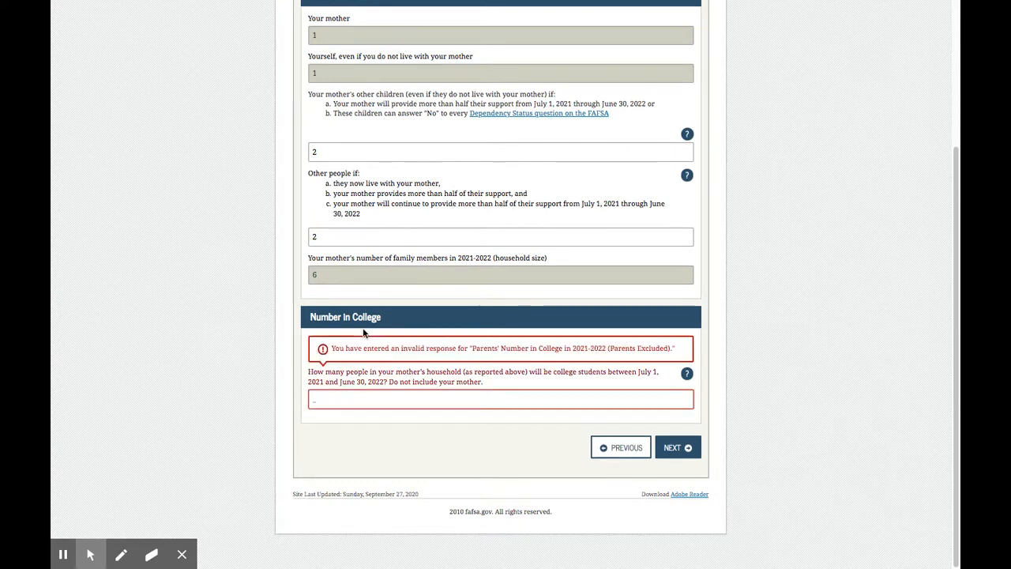
{"action": "left_click", "coordinate": [352, 402]}
{"action": "type", "text": "1"}
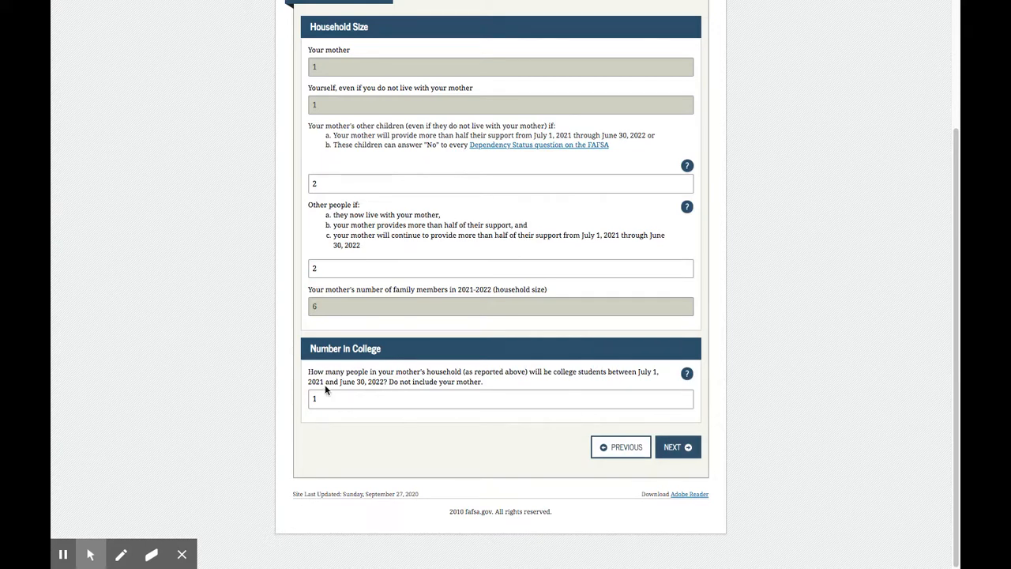
{"action": "left_click", "coordinate": [678, 447]}
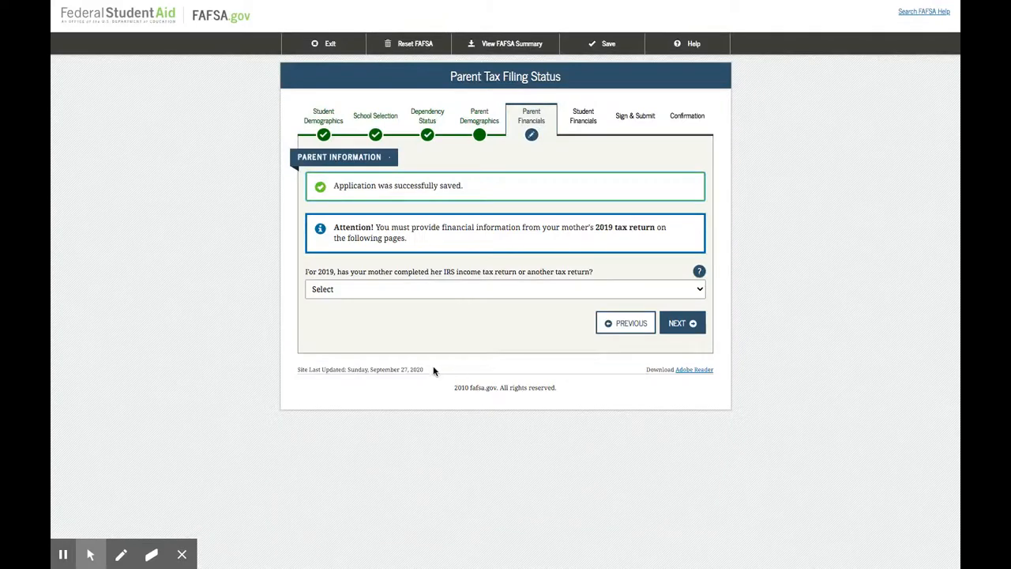
Set the mother's 2019 tax return to Already completed, its type to IRS 1040 and the filing status to Head of Household
{"action": "left_click", "coordinate": [398, 297]}
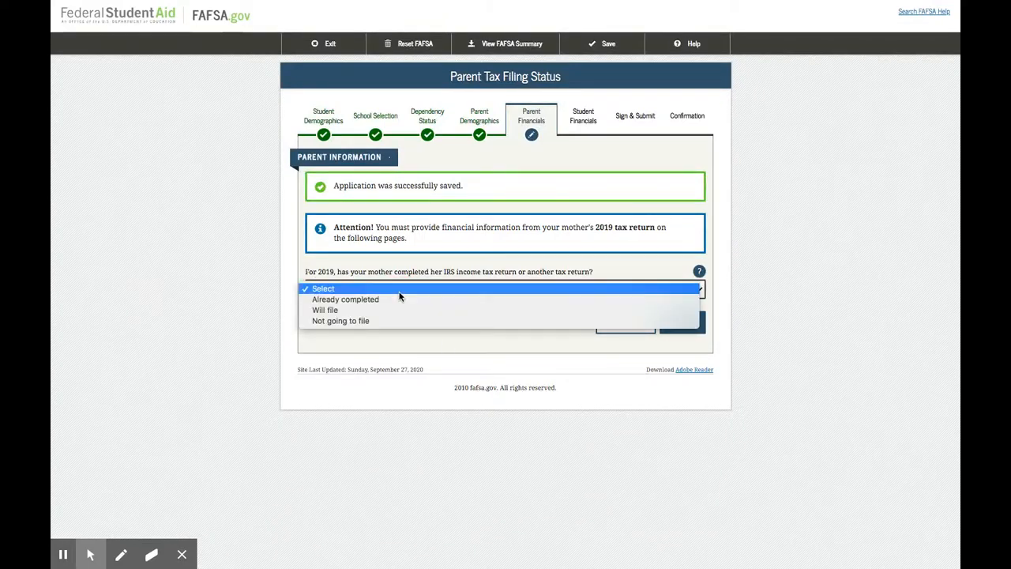
{"action": "left_click", "coordinate": [360, 298]}
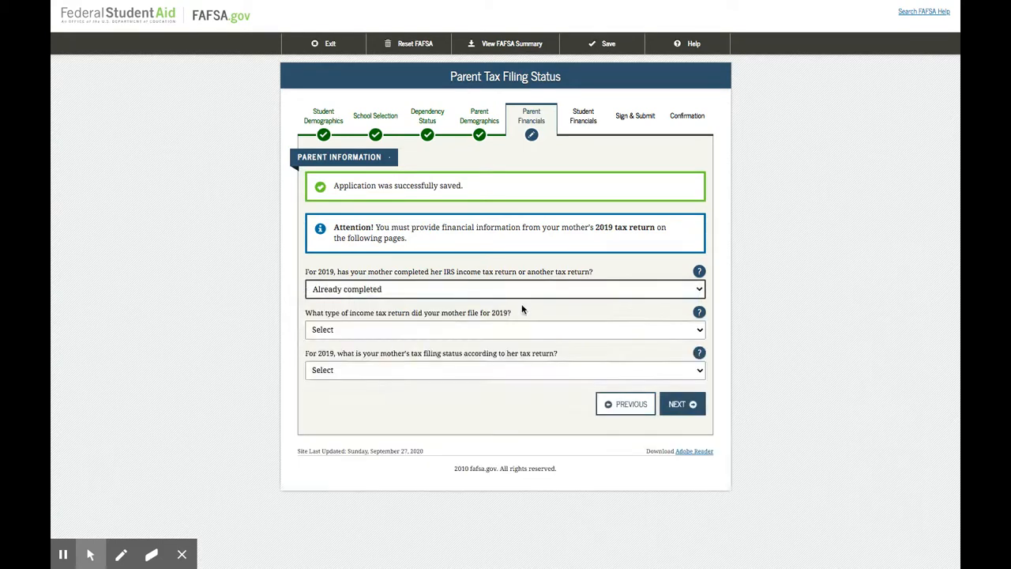
{"action": "left_click", "coordinate": [443, 331]}
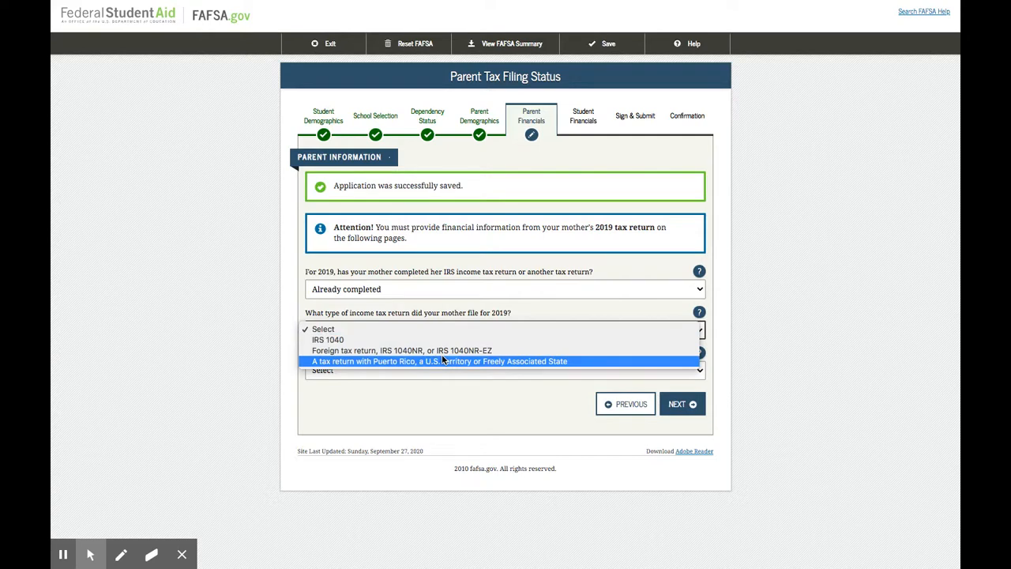
{"action": "left_click", "coordinate": [400, 340]}
{"action": "left_click", "coordinate": [398, 371]}
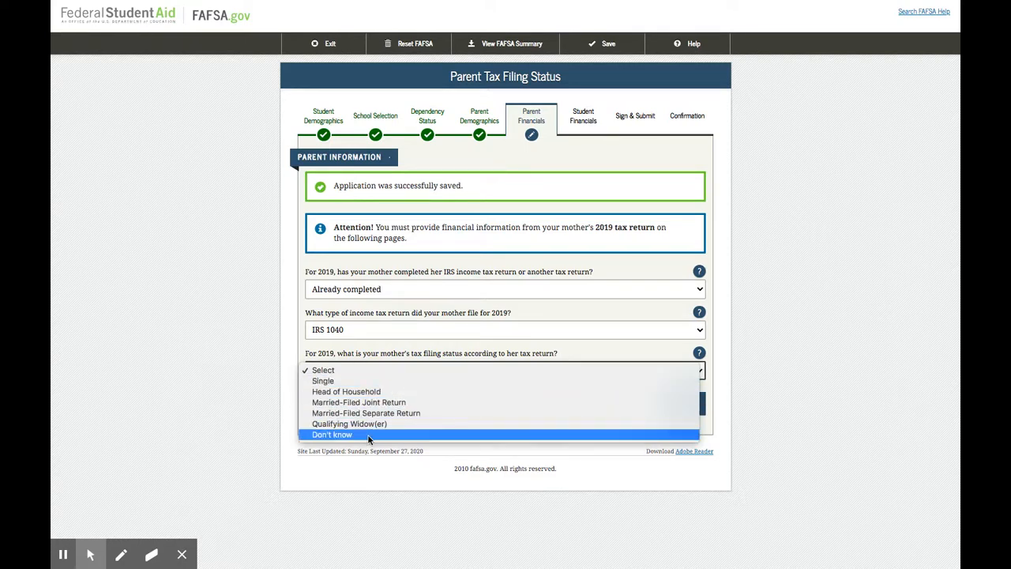
{"action": "left_click", "coordinate": [387, 393]}
Follow the link to the IRS Data Retrieval Tool and skip the parent's login there
{"action": "scroll", "coordinate": [618, 339], "scroll_direction": "down", "scroll_amount": 1}
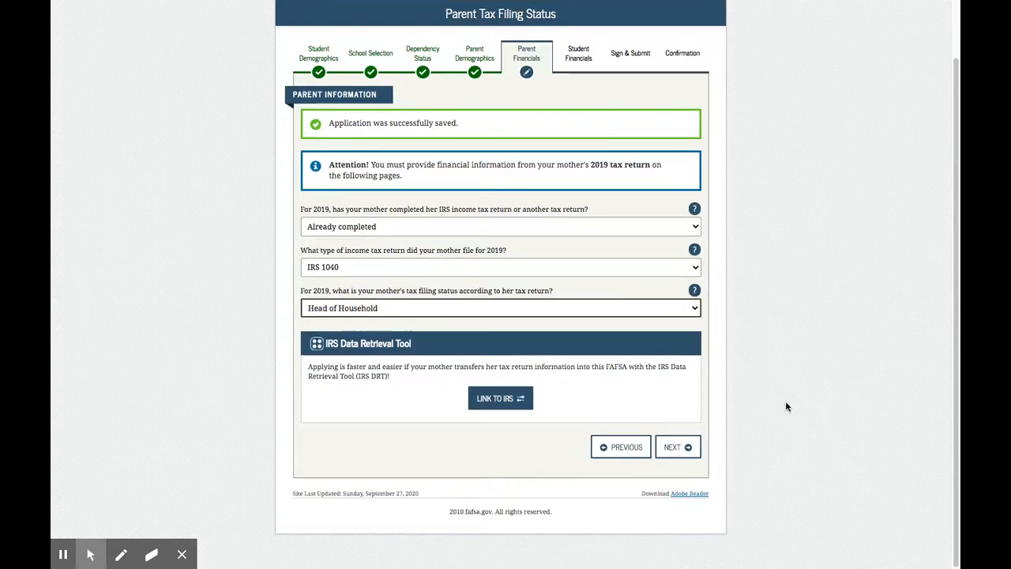
{"action": "left_click", "coordinate": [498, 401]}
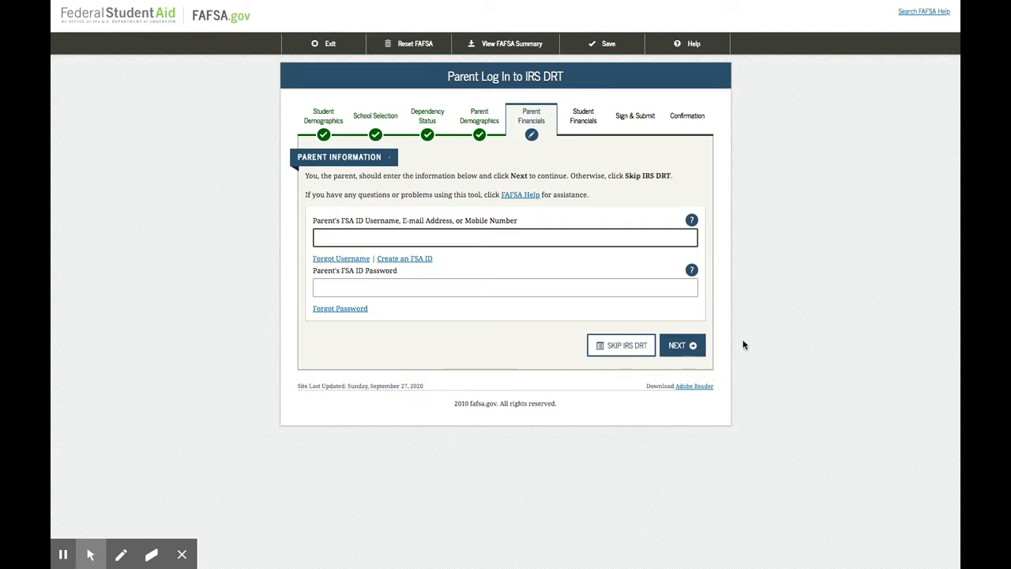
{"action": "left_click", "coordinate": [615, 345]}
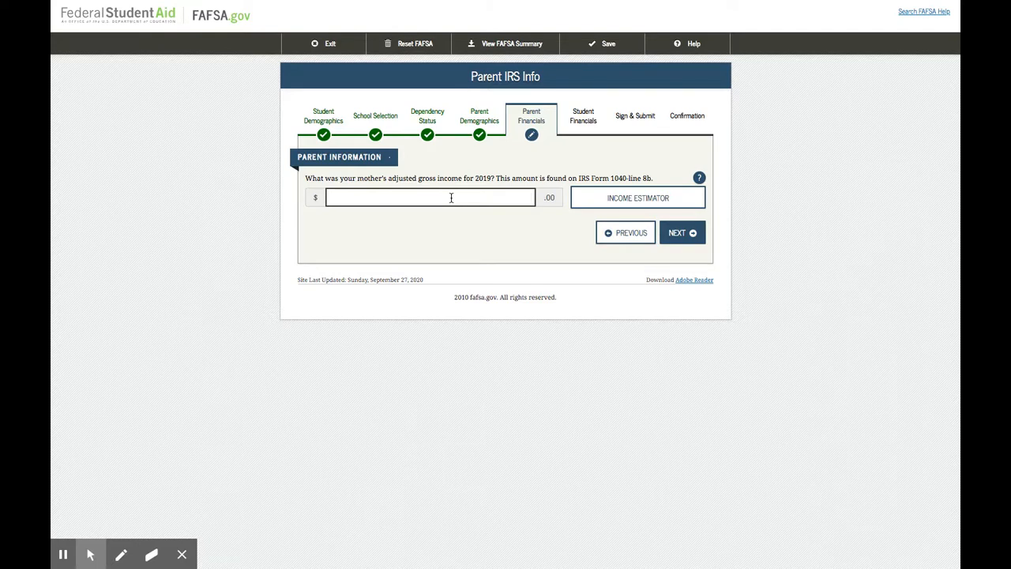
Enter 5000 as the mother's 2019 adjusted gross income and 45000 as her income from work, continuing after each
{"action": "type", "text": "5000"}
{"action": "left_click", "coordinate": [682, 232]}
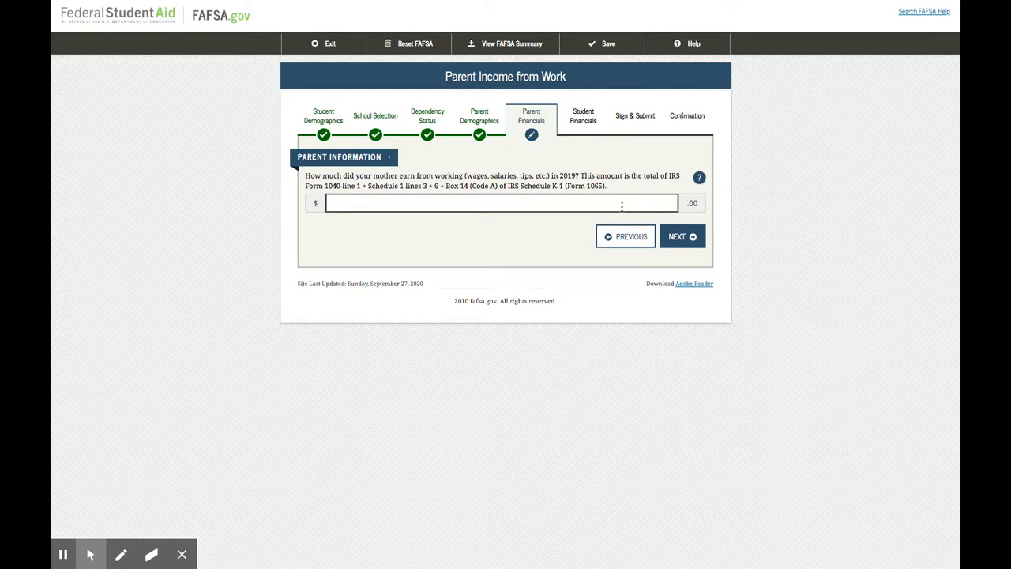
{"action": "type", "text": "450000"}
{"action": "left_click", "coordinate": [687, 237]}
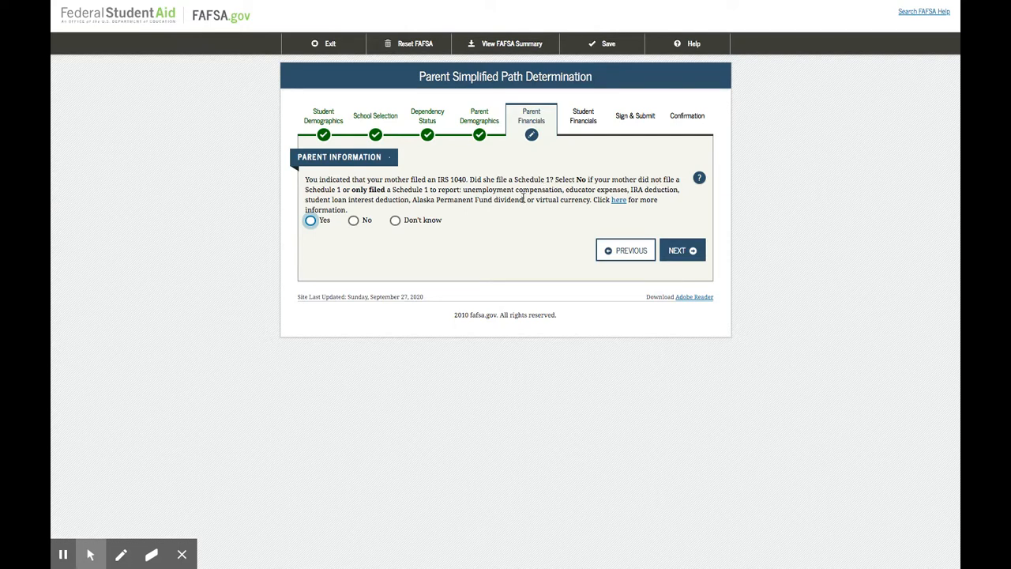
Answer No to the Schedule 1 question and enter 45,000 as the mother's 2019 income tax, continuing after each
{"action": "left_click", "coordinate": [353, 220]}
{"action": "left_click", "coordinate": [680, 258]}
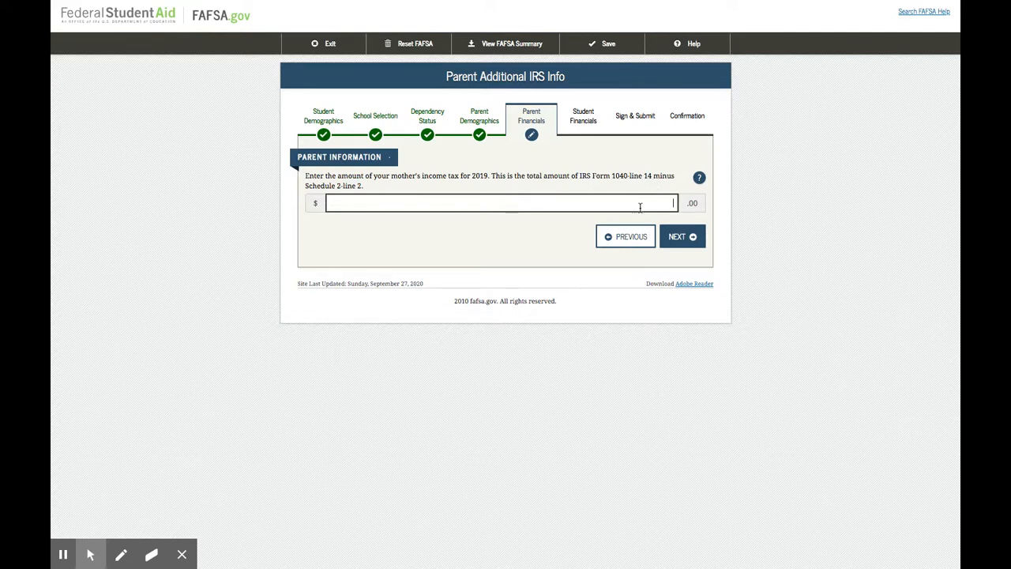
{"action": "type", "text": "45,000"}
{"action": "left_click", "coordinate": [676, 236]}
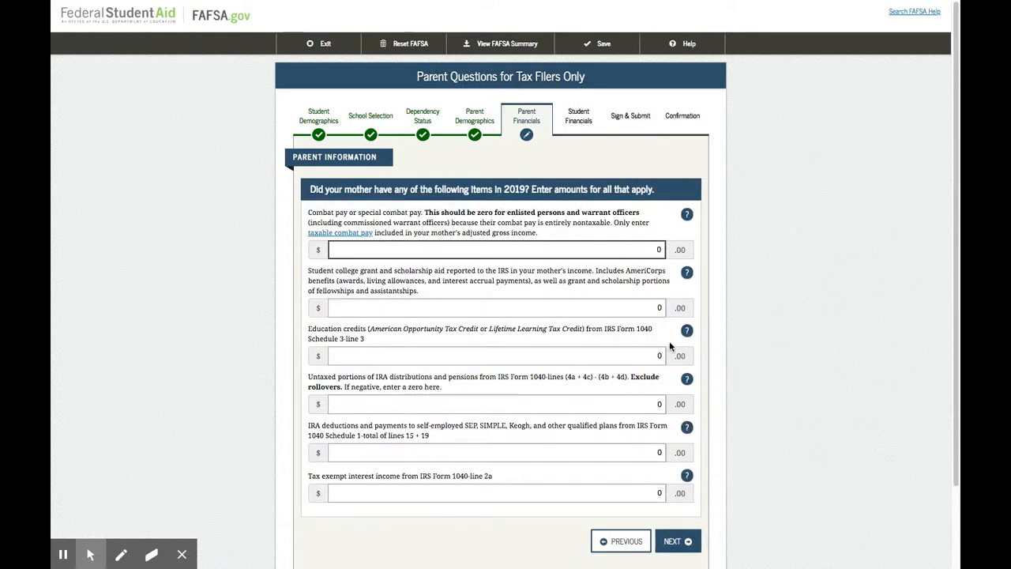
Accept the zero amounts for the mother's tax-filer items, additional financial info and untaxed income, and keep Yes for skipping her asset questions
{"action": "scroll", "coordinate": [669, 340], "scroll_direction": "down", "scroll_amount": 1}
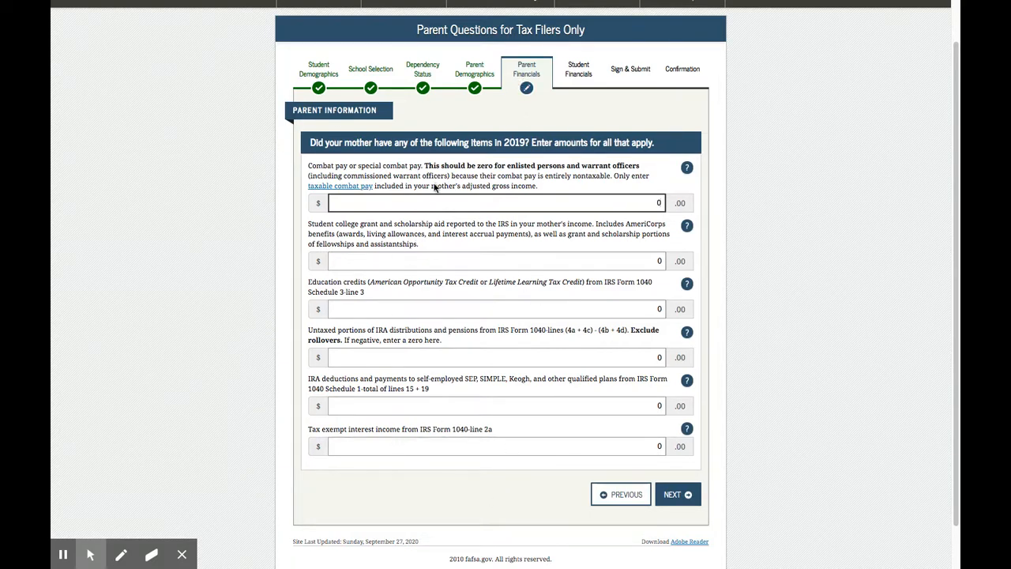
{"action": "left_click", "coordinate": [677, 493]}
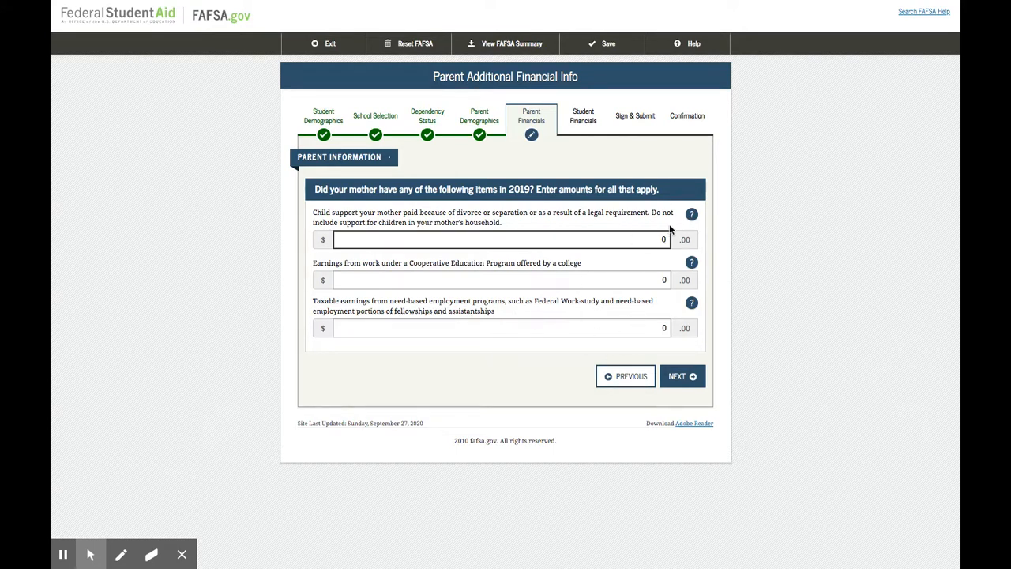
{"action": "left_click", "coordinate": [681, 379]}
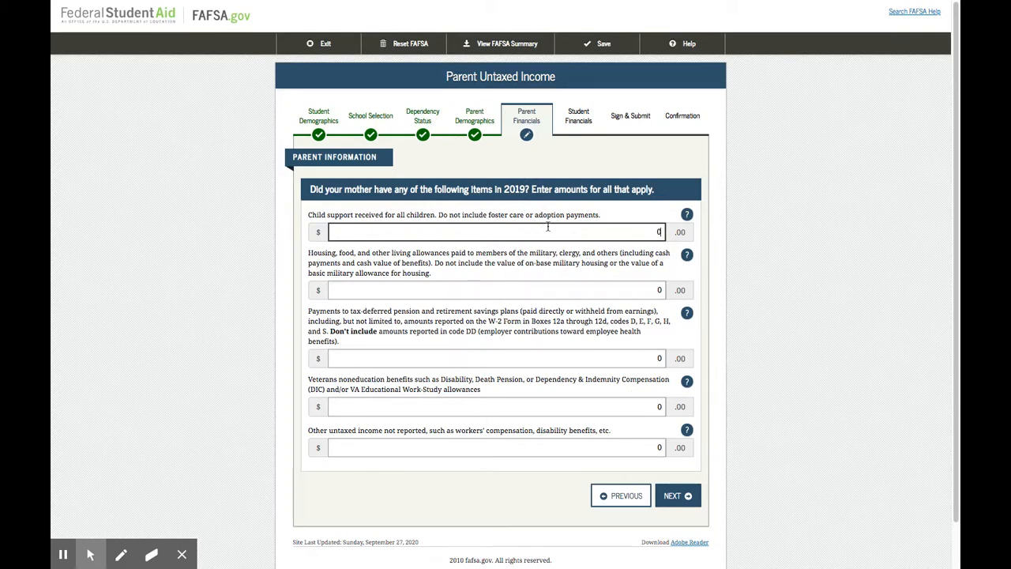
{"action": "left_click", "coordinate": [673, 494]}
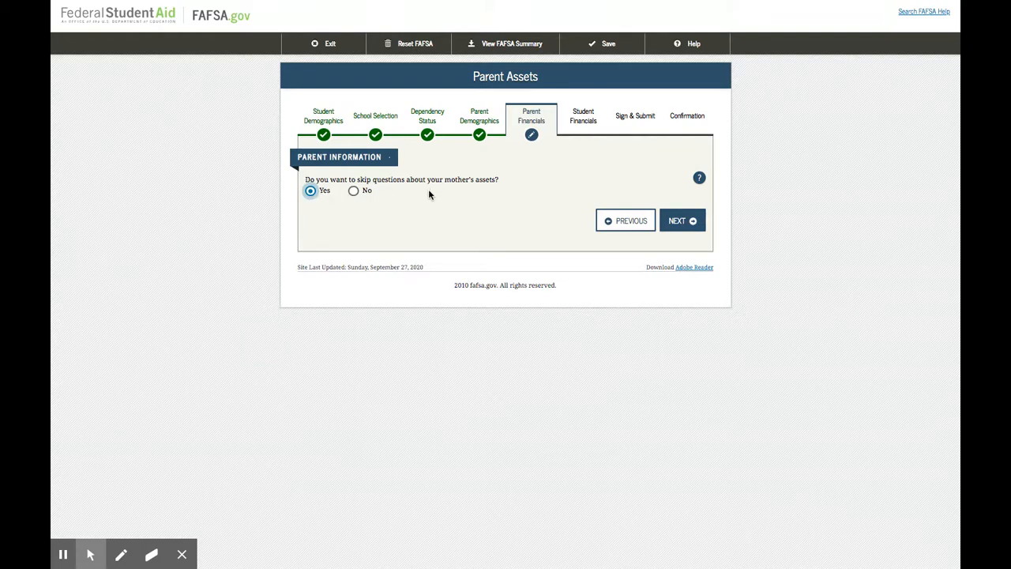
{"action": "left_click", "coordinate": [684, 221]}
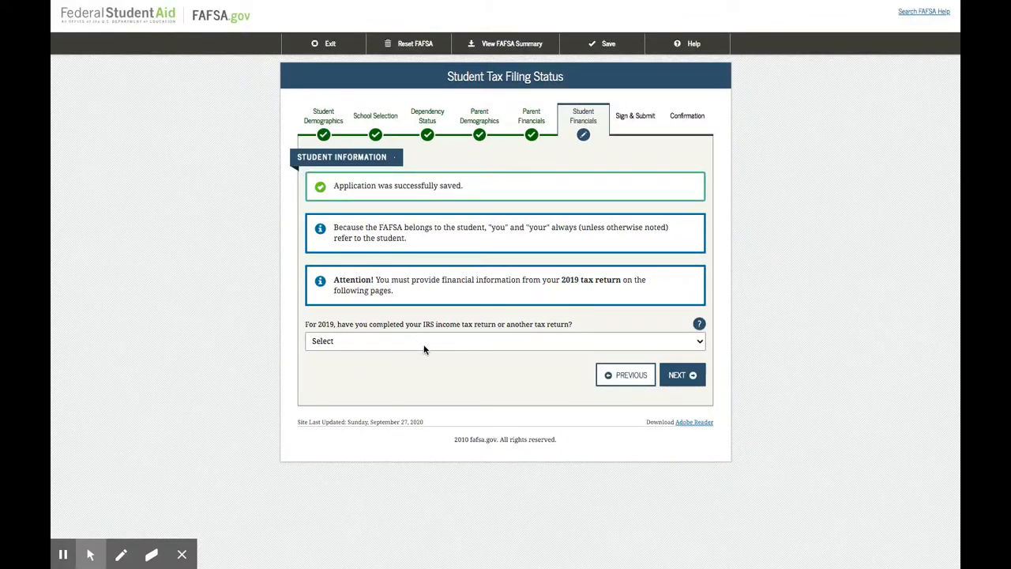
Set the student's 2019 tax return status to Not going to file and continue
{"action": "left_click", "coordinate": [423, 341]}
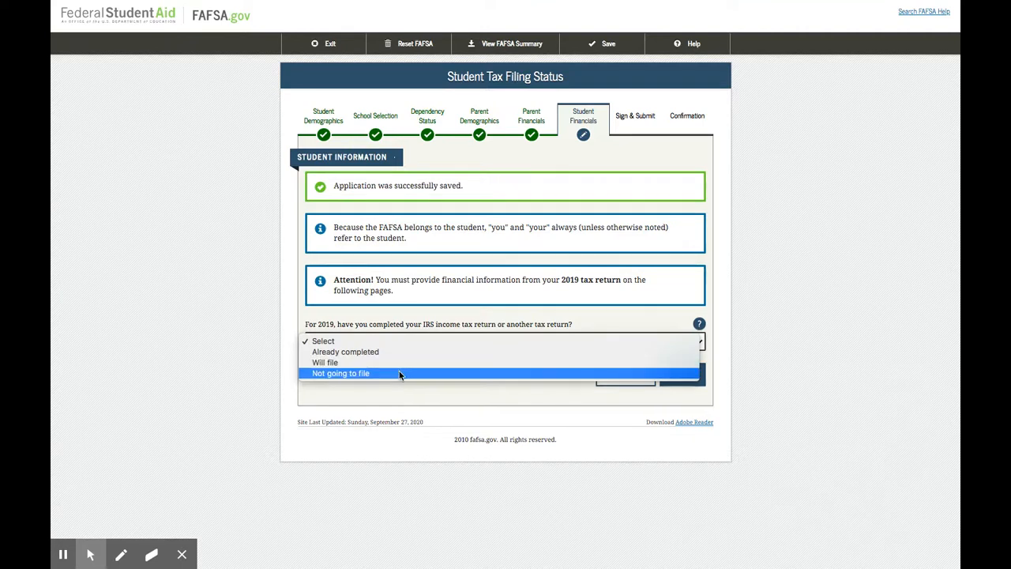
{"action": "left_click", "coordinate": [399, 373]}
{"action": "scroll", "coordinate": [572, 418], "scroll_direction": "down", "scroll_amount": 1}
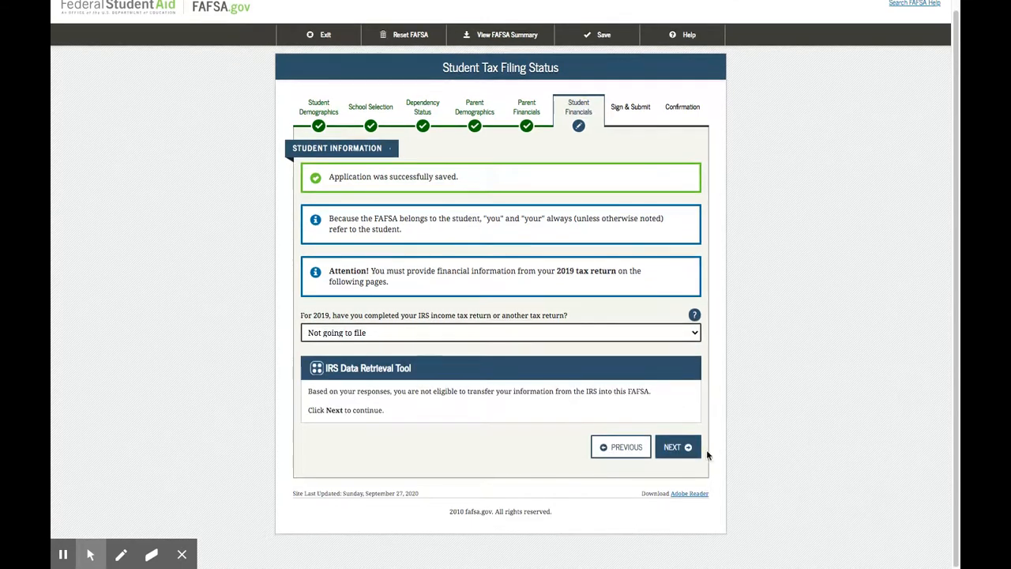
{"action": "left_click", "coordinate": [676, 450]}
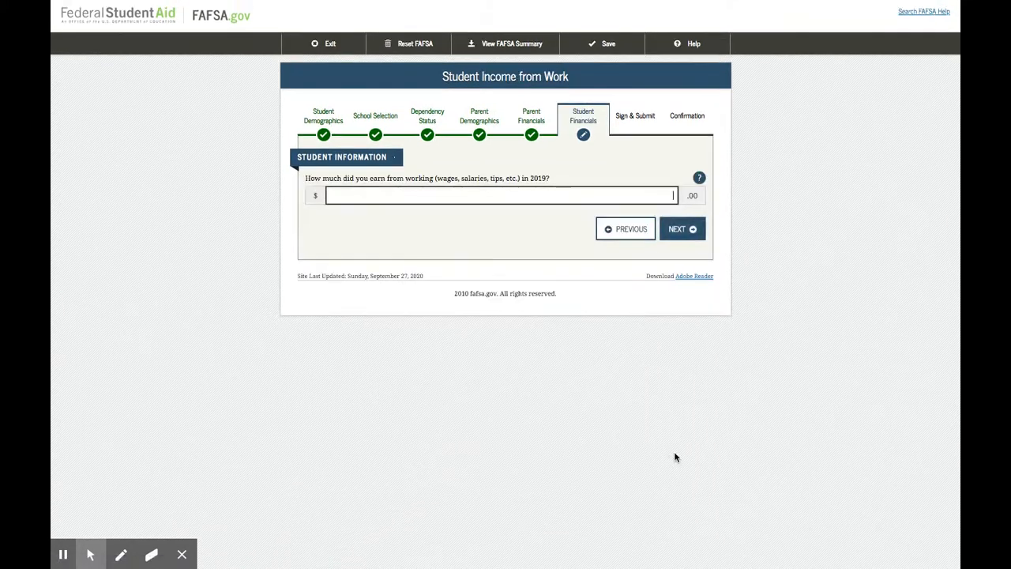
Enter 0 as the student's 2019 earnings from work and continue
{"action": "left_click", "coordinate": [598, 194]}
{"action": "type", "text": "0"}
{"action": "left_click", "coordinate": [688, 229]}
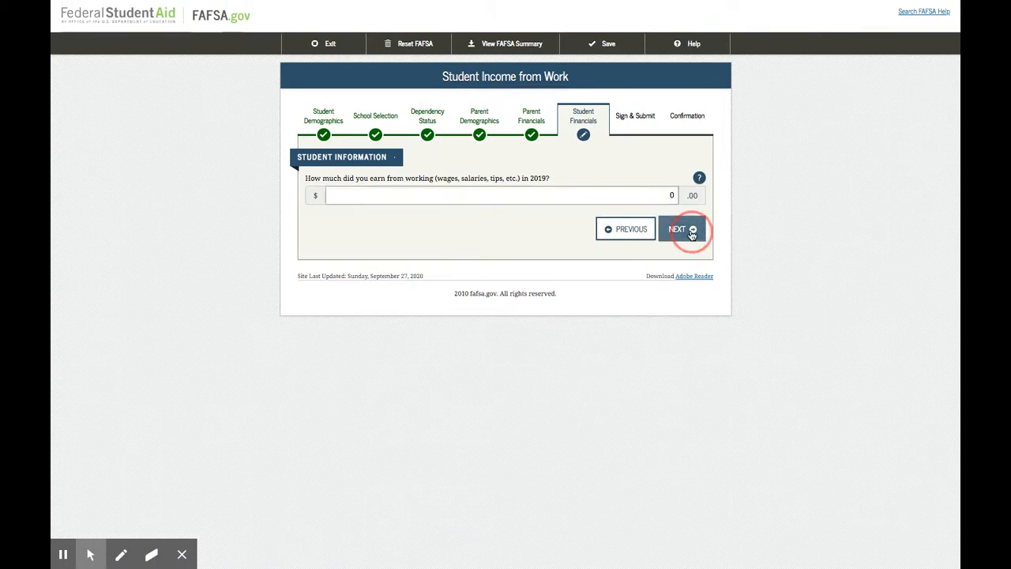
{"action": "left_click", "coordinate": [644, 239]}
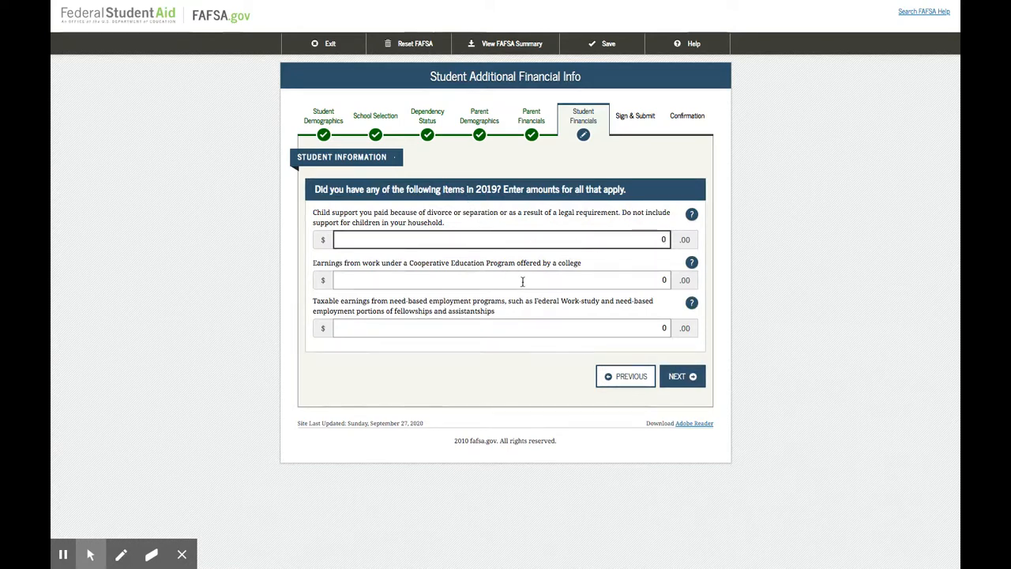
Accept the zero amounts for the student's additional and untaxed income, keep Yes for skipping the student's asset questions, and continue
{"action": "left_click", "coordinate": [677, 377]}
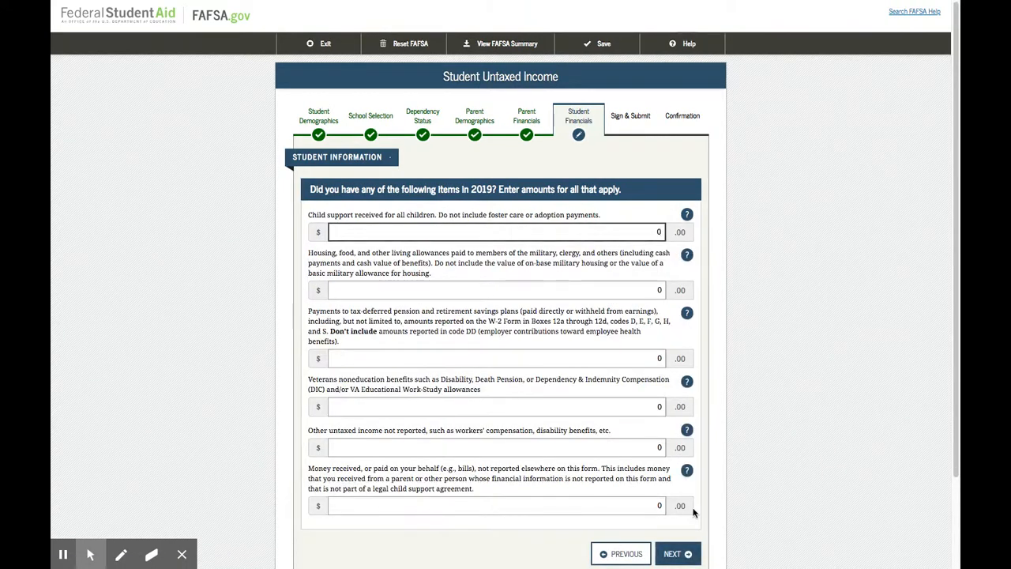
{"action": "scroll", "coordinate": [693, 514], "scroll_direction": "down", "scroll_amount": 1}
{"action": "left_click", "coordinate": [677, 543]}
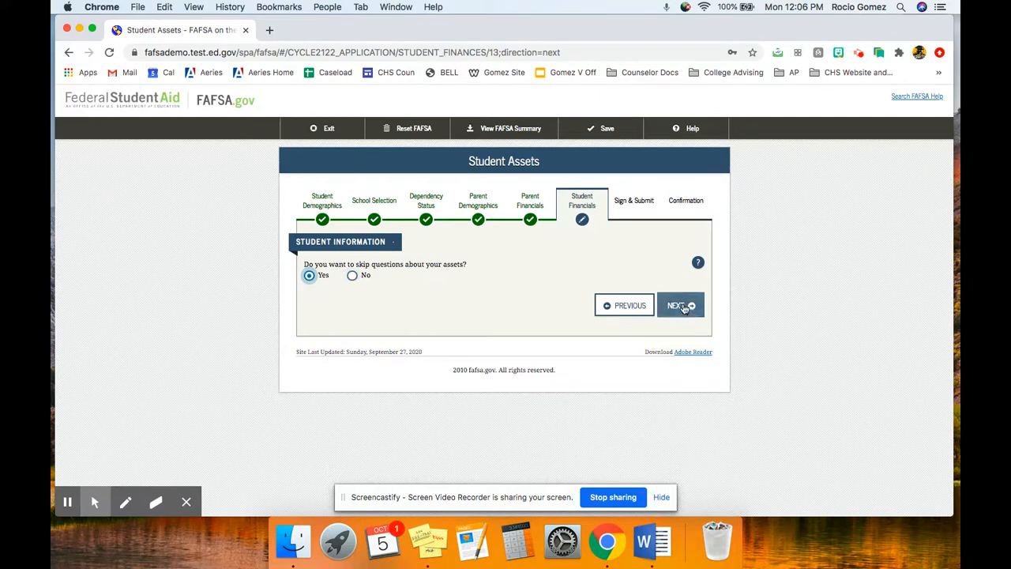
{"action": "left_click", "coordinate": [684, 308]}
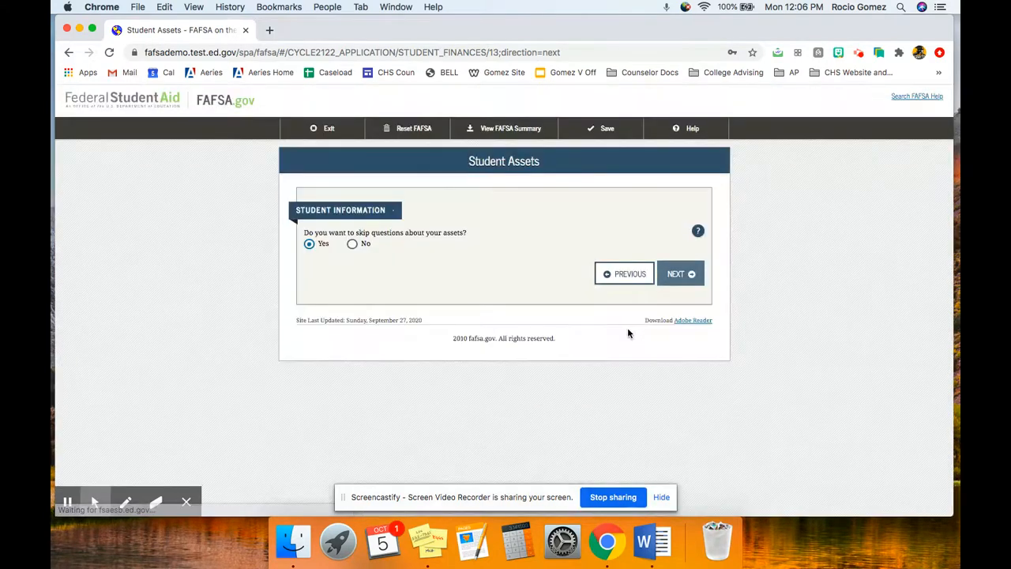
{"action": "left_click", "coordinate": [679, 273]}
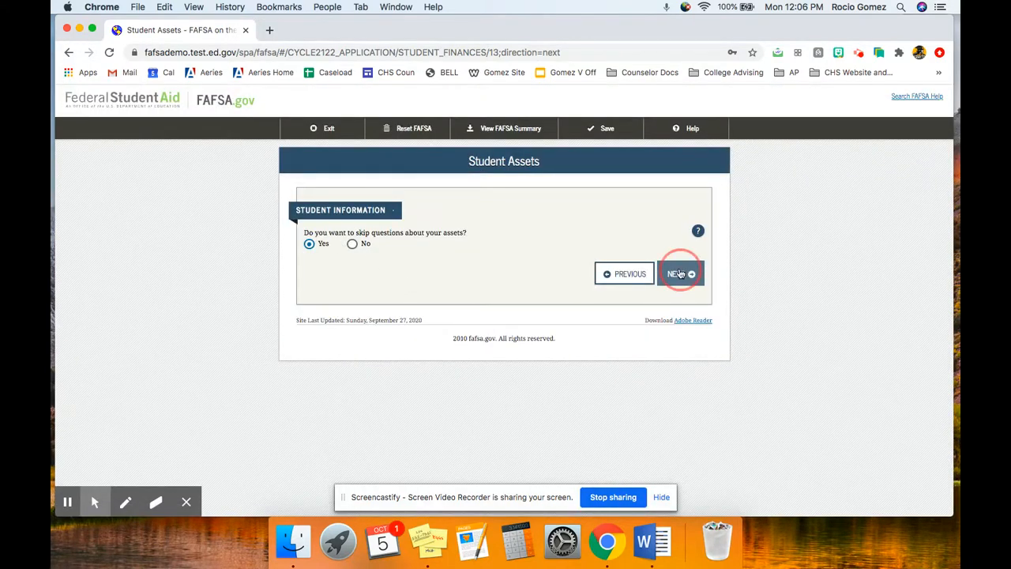